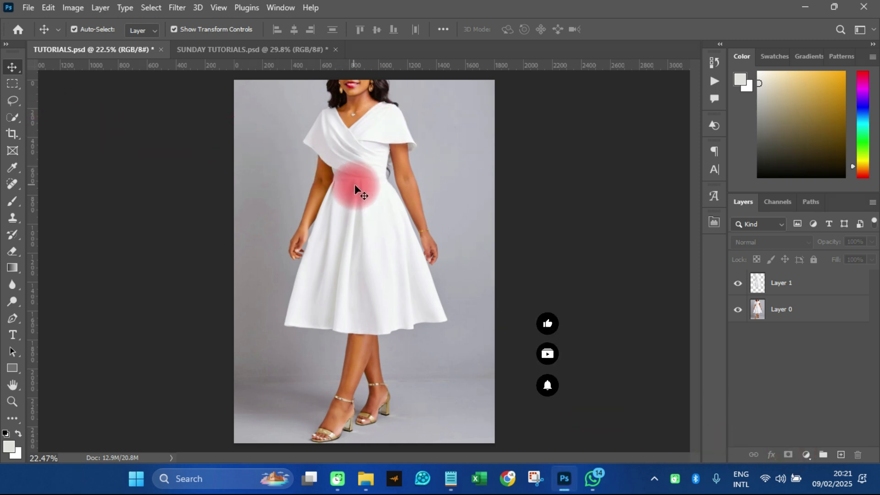
scroll(355, 185, down, 1)
scroll(358, 195, up, 2)
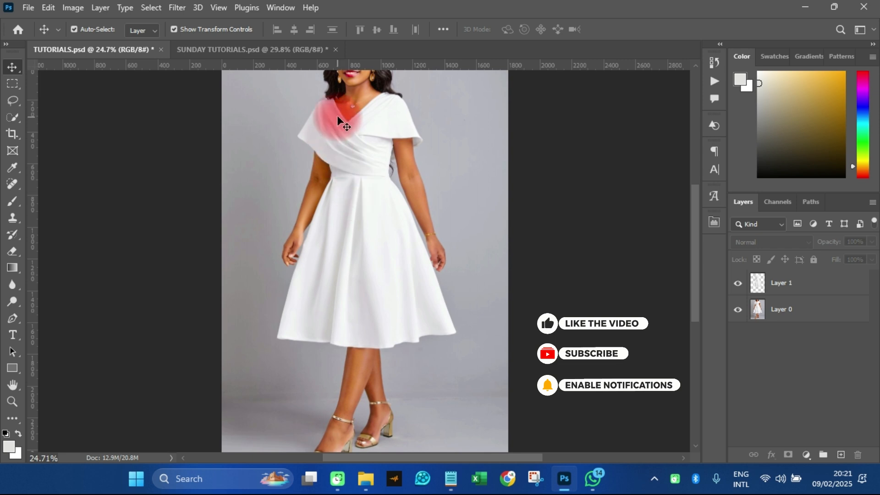
scroll(340, 115, up, 2)
scroll(351, 151, down, 3)
scroll(362, 257, down, 1)
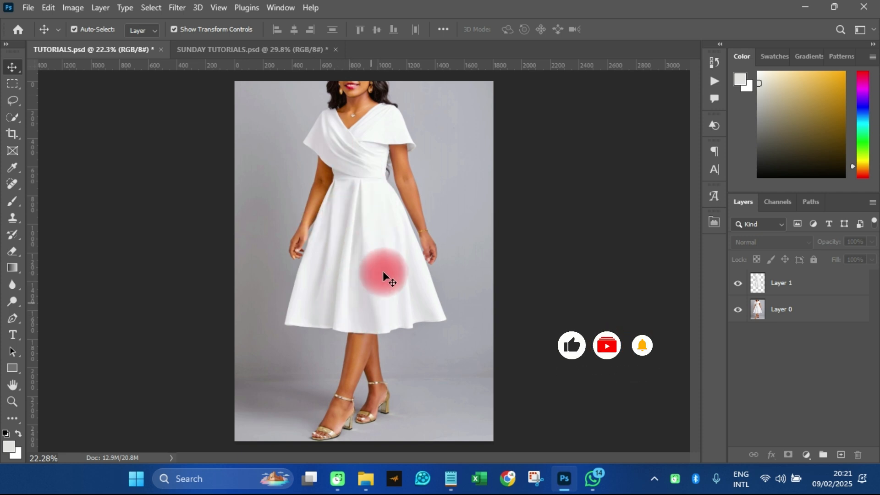
scroll(349, 222, up, 2)
scroll(361, 256, down, 1)
scroll(361, 256, down, 1)
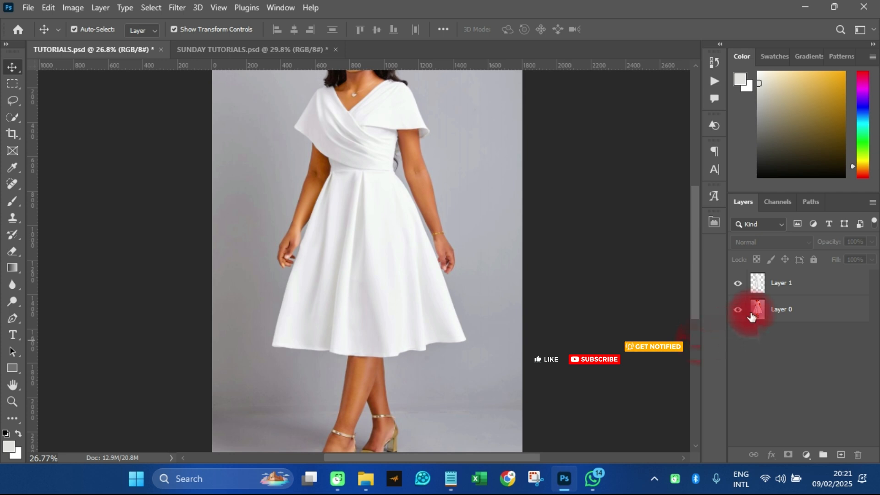
Hide Layer 1 and select the white dress on Layer 0 with the Quick Selection tool
click(738, 282)
click(760, 306)
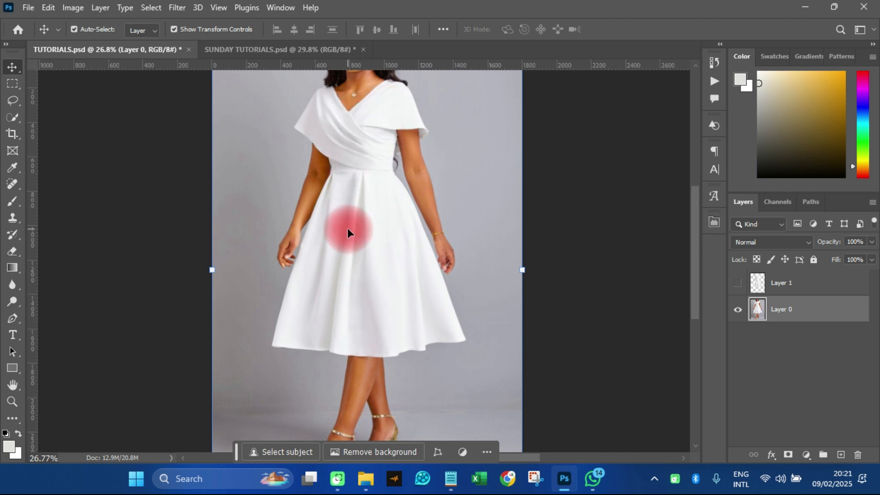
mouse_move(16, 114)
mouse_down()
mouse_move(98, 116)
mouse_move(92, 133)
mouse_up()
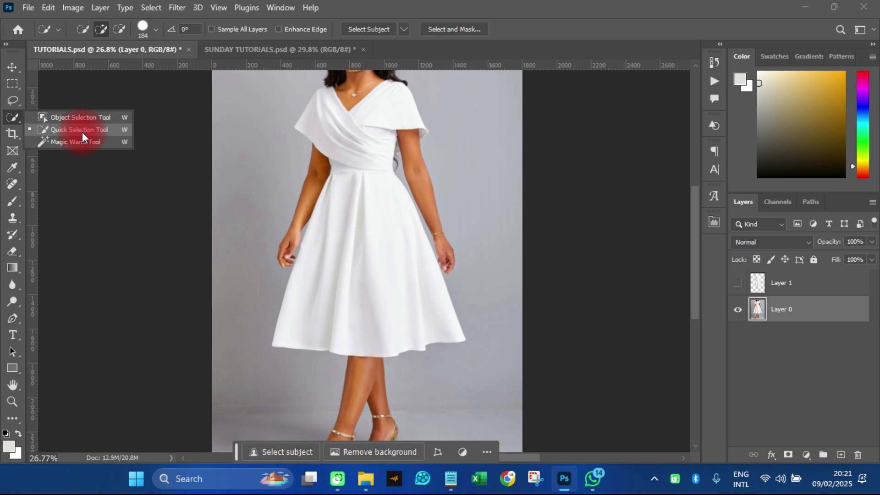
click(59, 132)
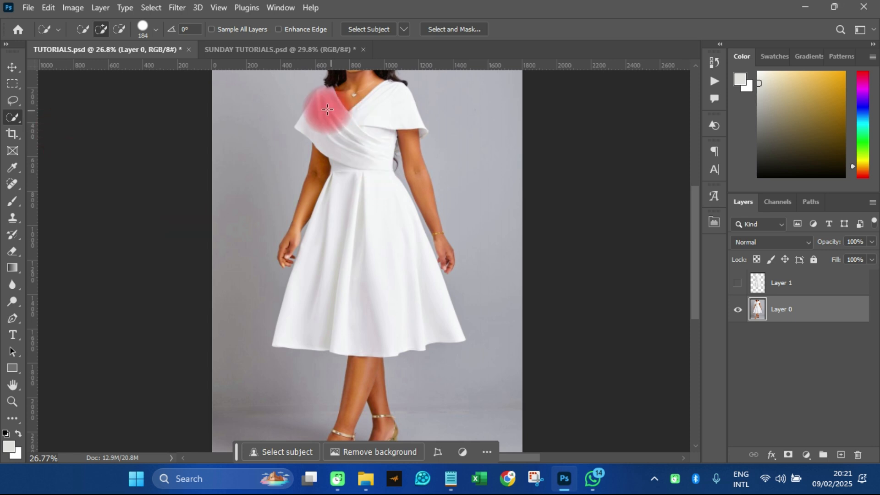
mouse_move(314, 102)
mouse_down()
mouse_move(360, 129)
mouse_move(375, 121)
mouse_move(359, 163)
mouse_move(356, 241)
mouse_up()
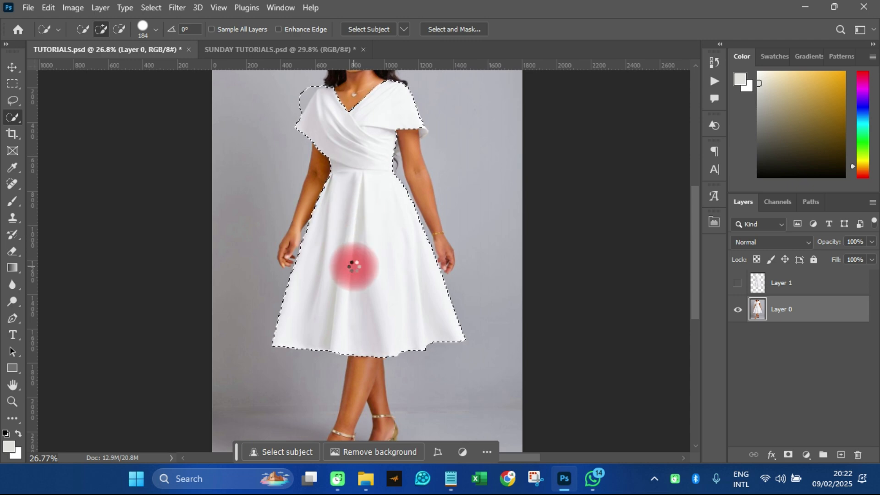
Add the missed inner fold at the sleeve's outer corner to the dress selection with the Lasso tool
scroll(425, 126, up, 8)
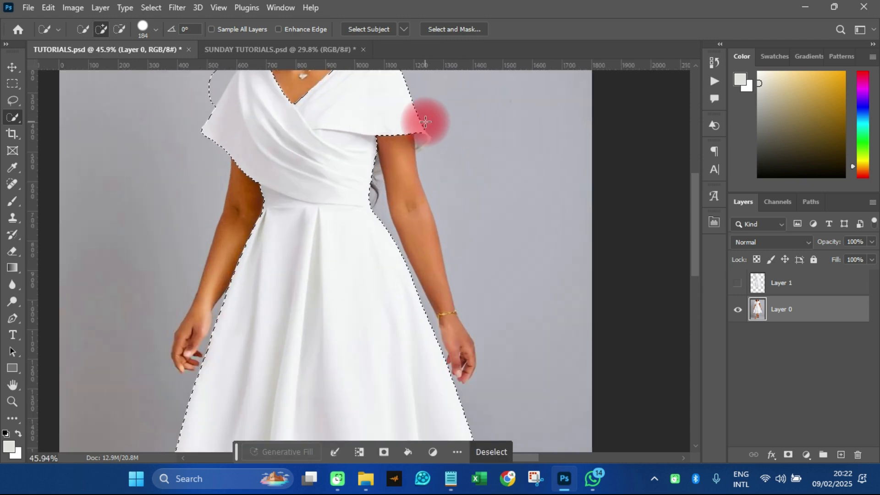
click(12, 101)
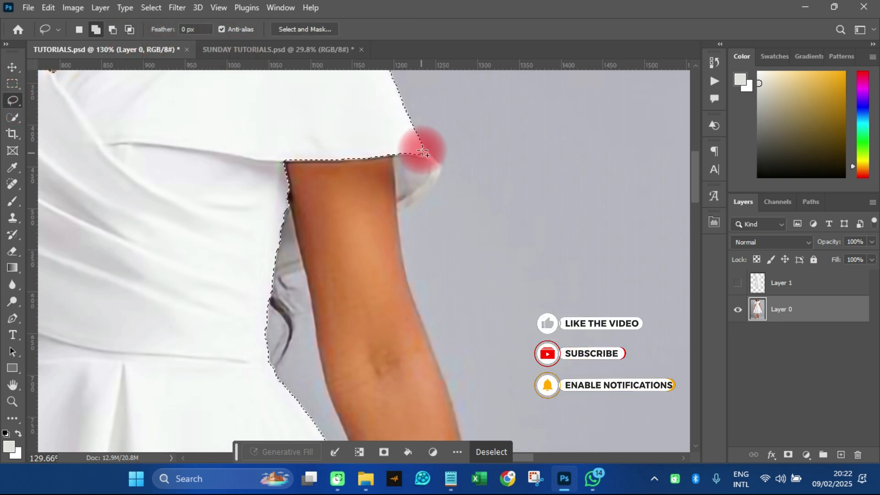
mouse_move(425, 150)
mouse_down()
mouse_move(442, 173)
mouse_move(396, 206)
mouse_move(390, 137)
mouse_up()
scroll(390, 137, down, 6)
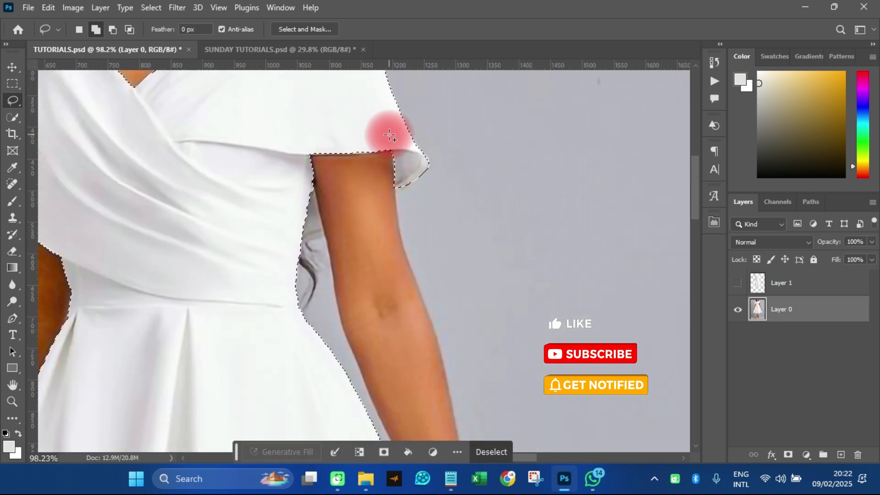
scroll(346, 196, up, 3)
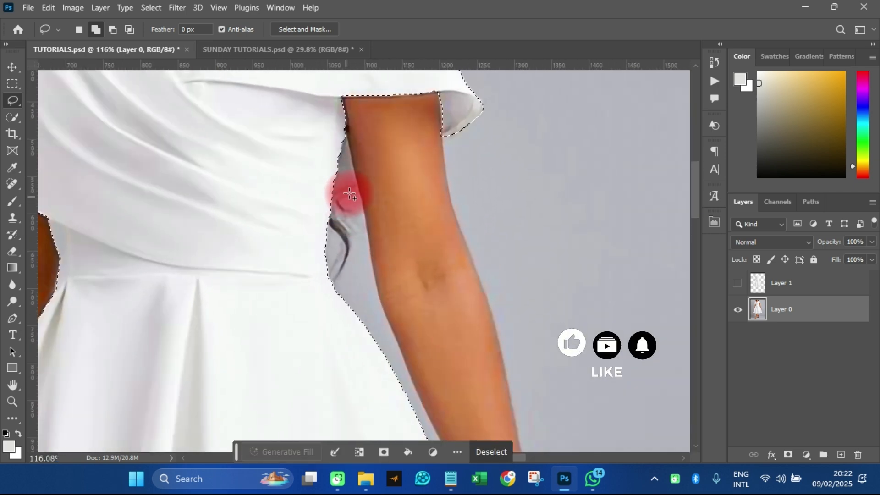
scroll(350, 193, down, 6)
scroll(277, 148, up, 2)
scroll(275, 138, down, 2)
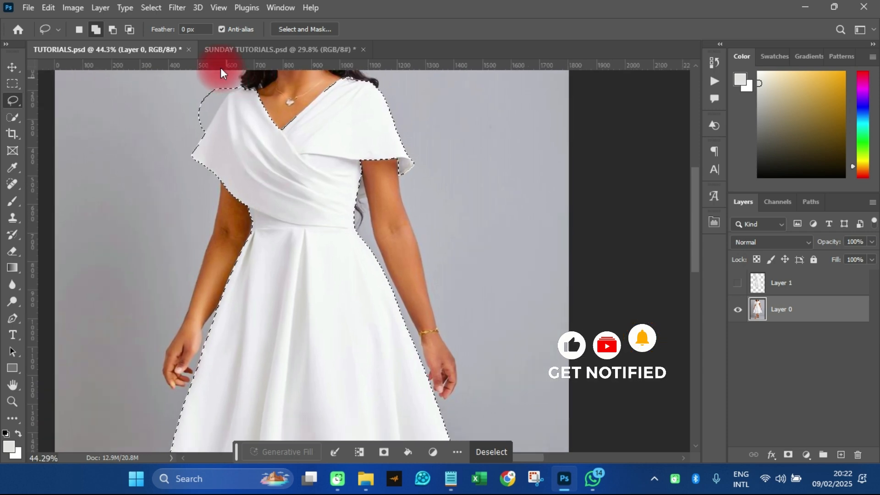
Subtract the excess background beside the dress's other shoulder from the selection with the Lasso tool
scroll(348, 256, up, 5)
scroll(324, 333, down, 4)
scroll(235, 147, up, 7)
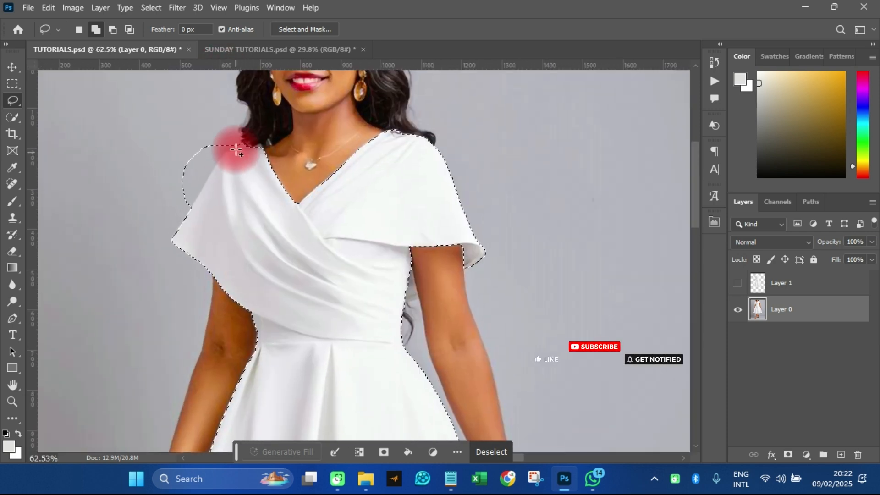
click(106, 29)
mouse_move(246, 141)
mouse_down()
mouse_move(224, 157)
mouse_move(171, 237)
mouse_move(150, 225)
mouse_move(175, 106)
mouse_move(230, 128)
mouse_up()
scroll(435, 137, down, 10)
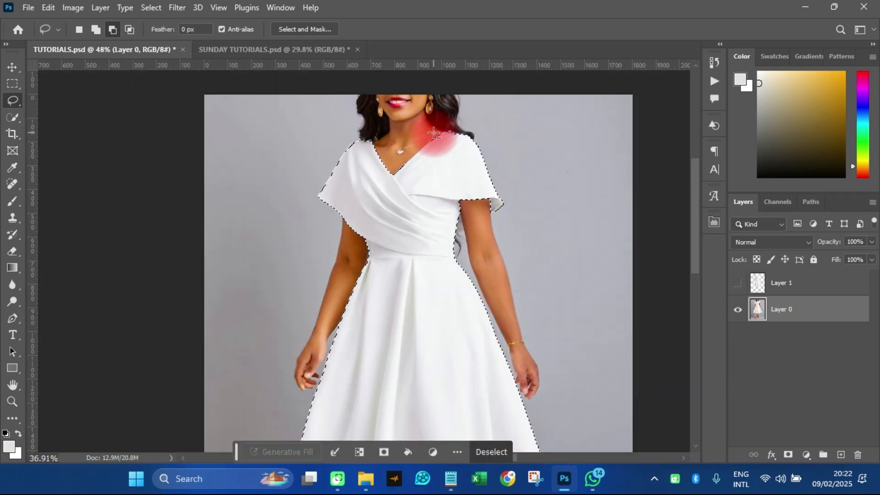
scroll(346, 303, down, 3)
scroll(349, 160, up, 5)
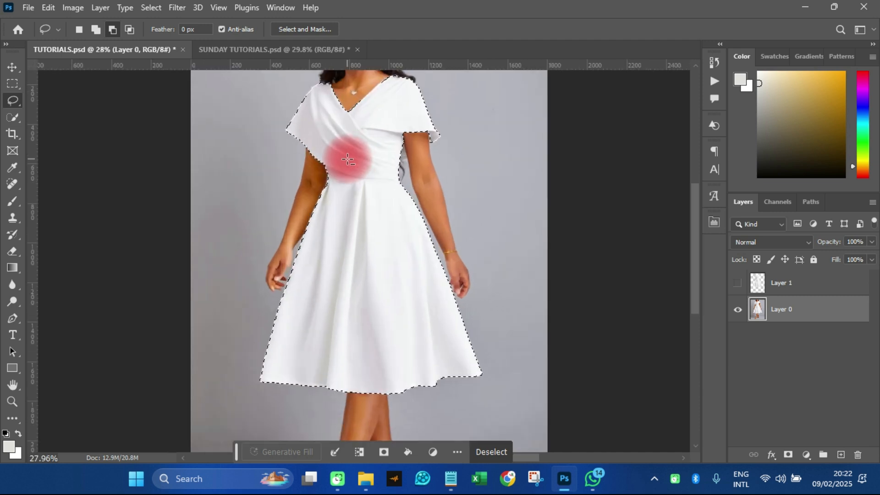
scroll(384, 168, down, 2)
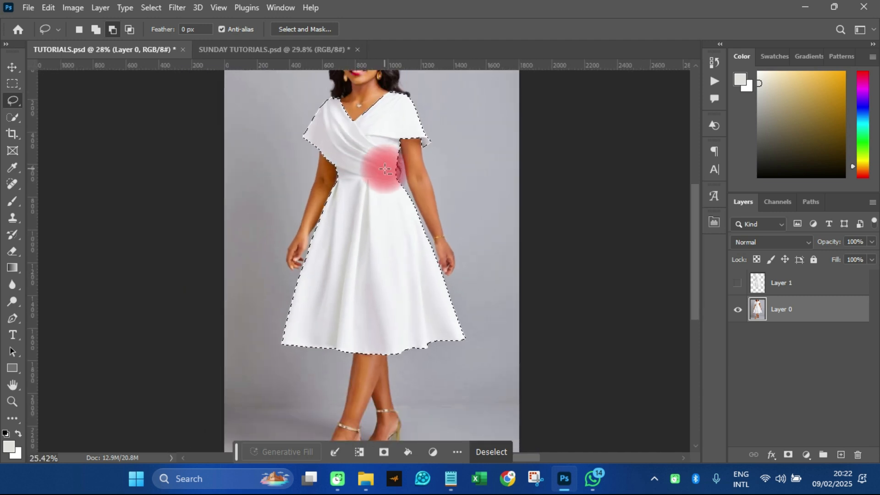
Copy the selected dress to a new layer and hide Layer 0 to inspect the cutout
click(12, 67)
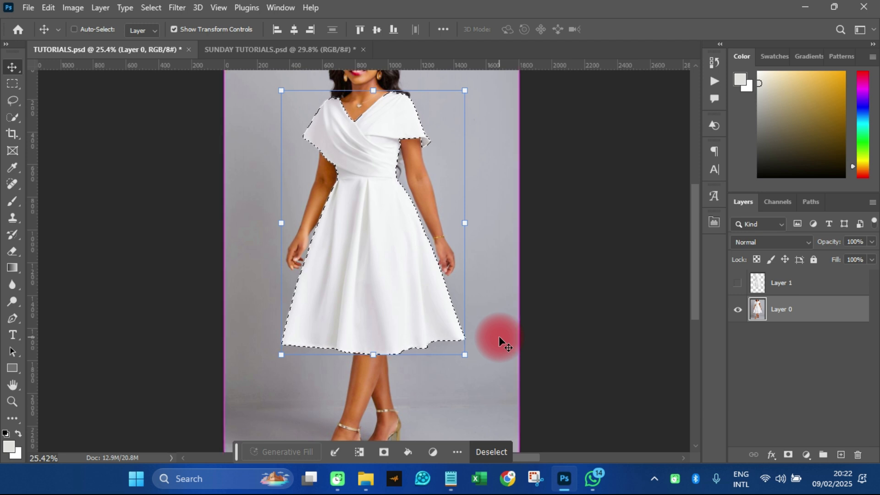
key(ctrl+j)
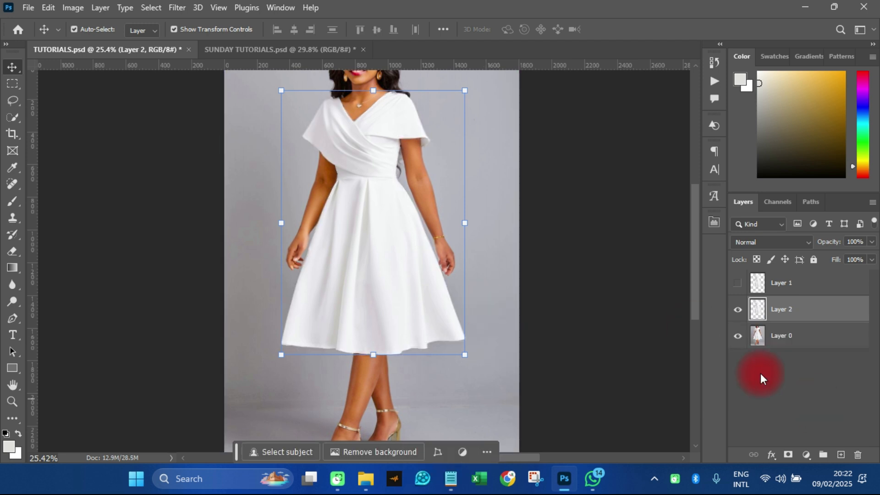
click(738, 337)
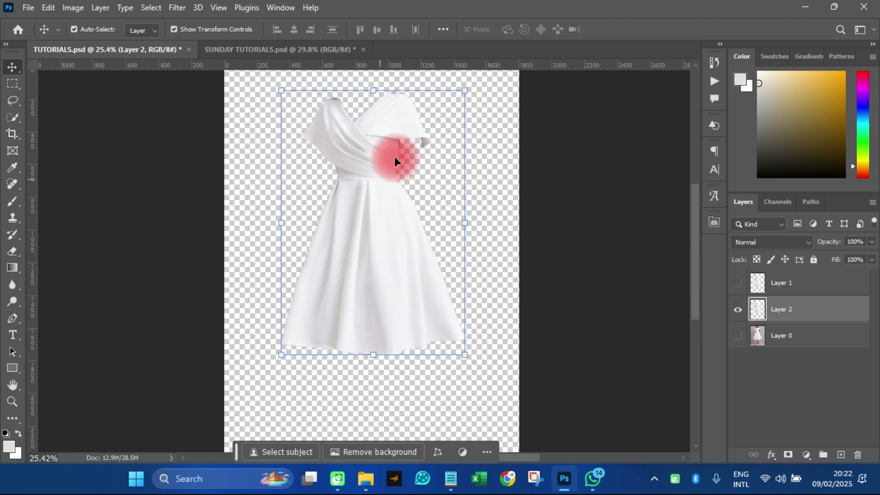
scroll(379, 122, up, 4)
scroll(380, 121, up, 5)
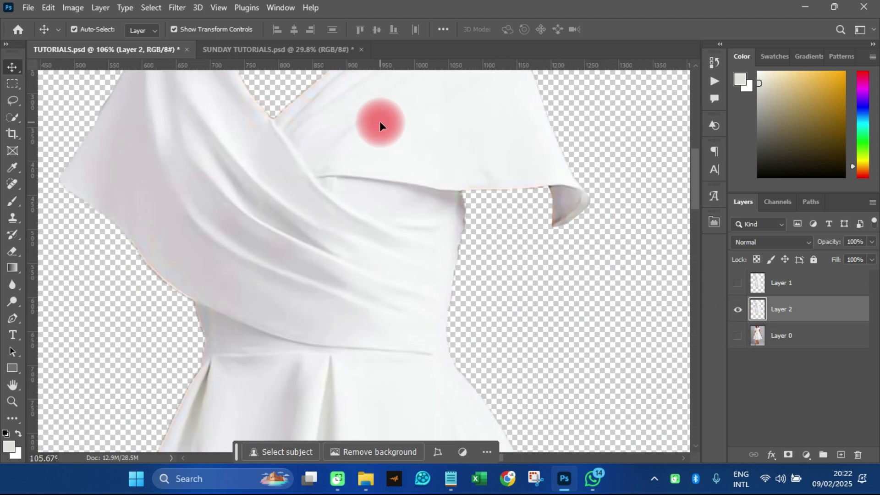
scroll(379, 121, down, 7)
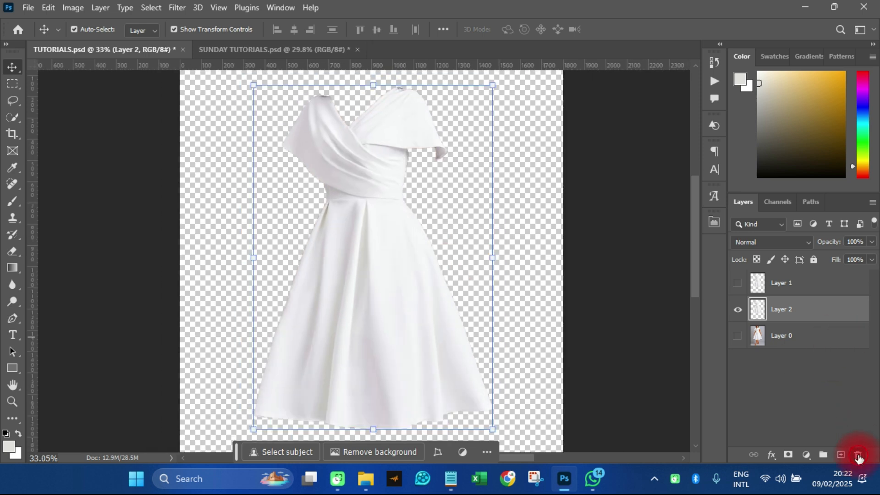
Delete the new dress cutout layer and make Layer 1 and Layer 0 visible again
click(859, 457)
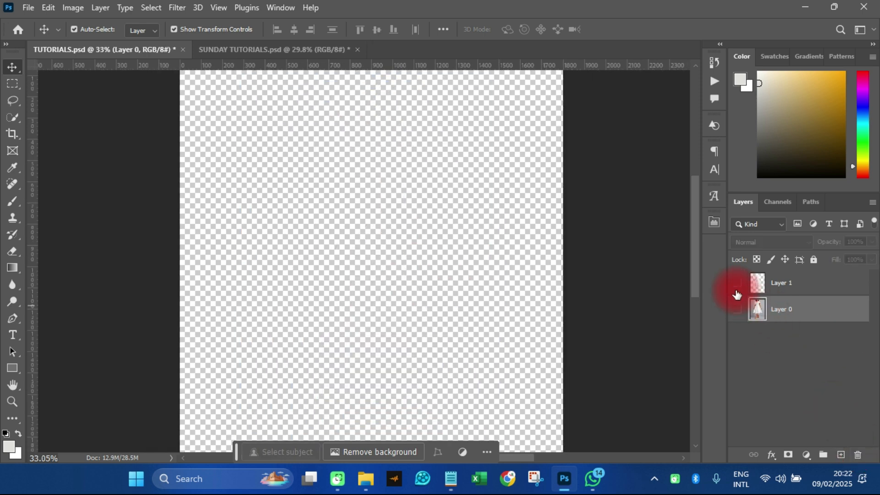
click(737, 284)
scroll(321, 183, down, 3)
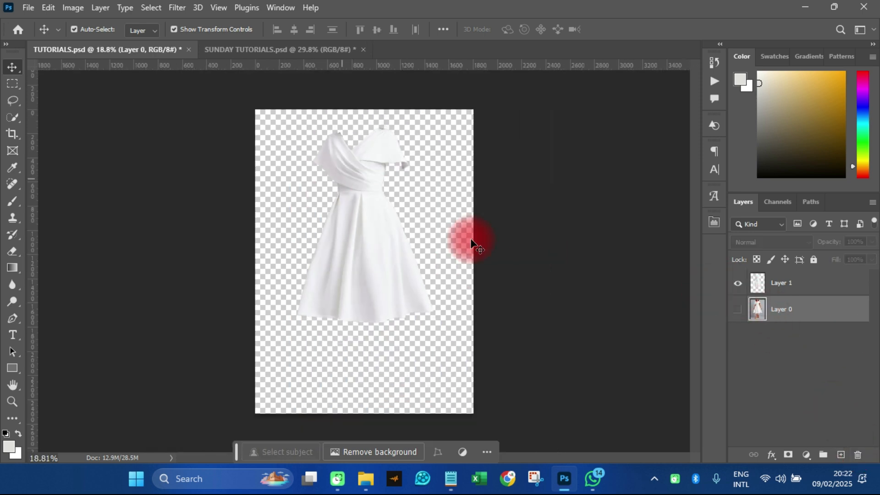
click(736, 310)
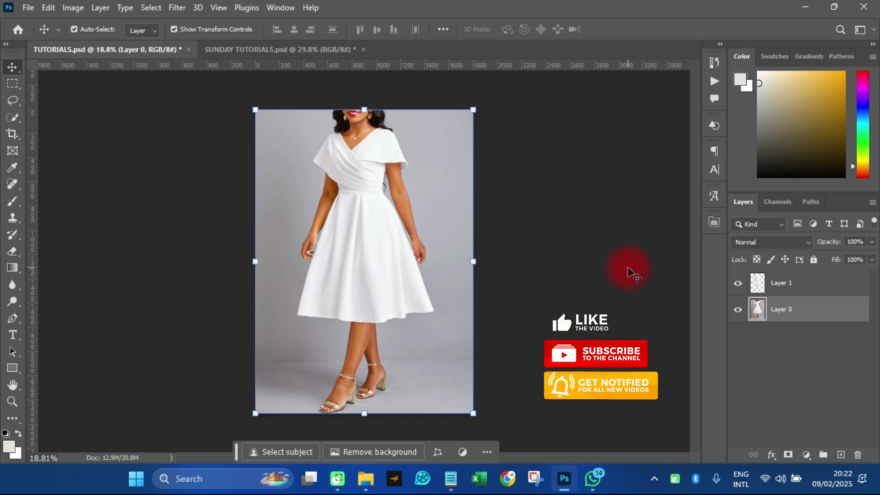
click(348, 172)
scroll(349, 172, up, 3)
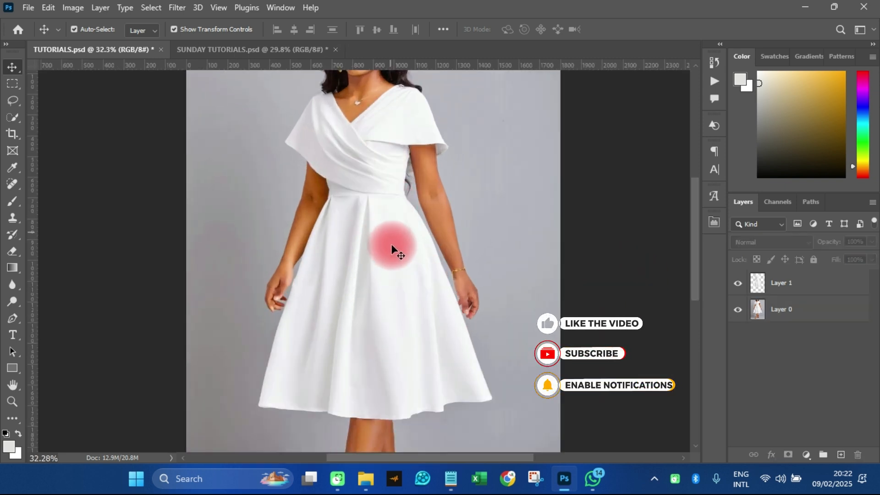
scroll(315, 328, down, 3)
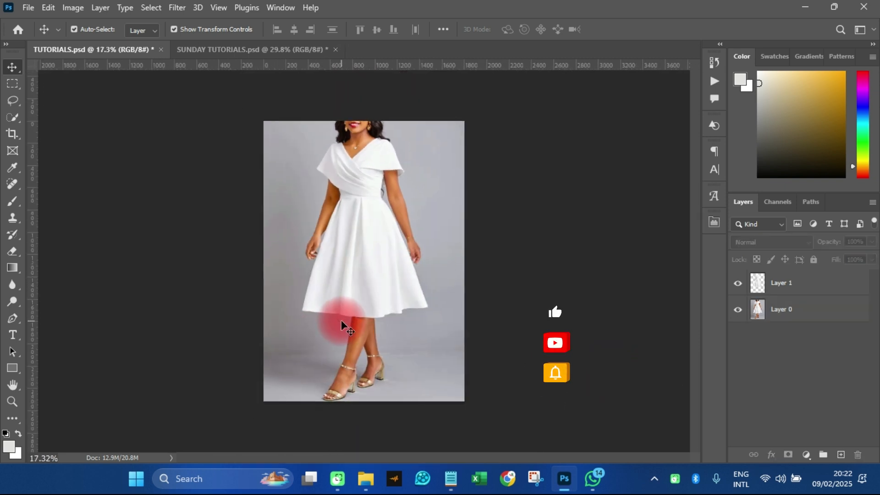
scroll(362, 323, up, 1)
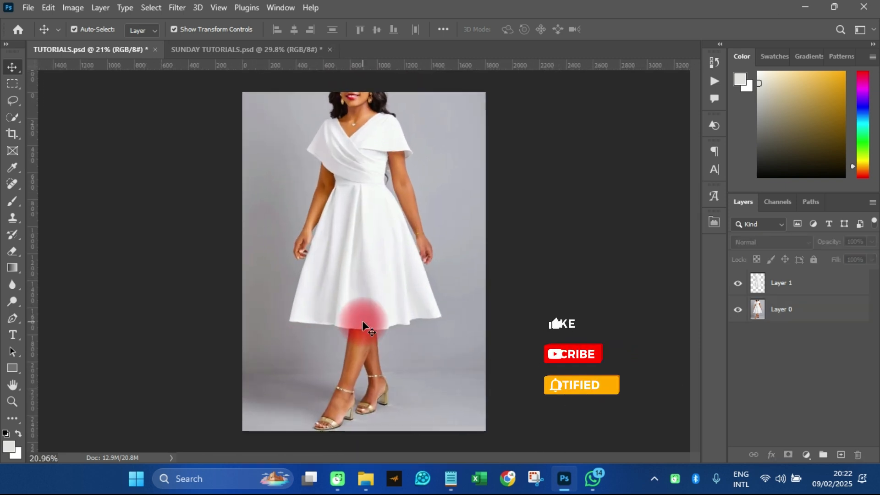
click(739, 311)
click(738, 312)
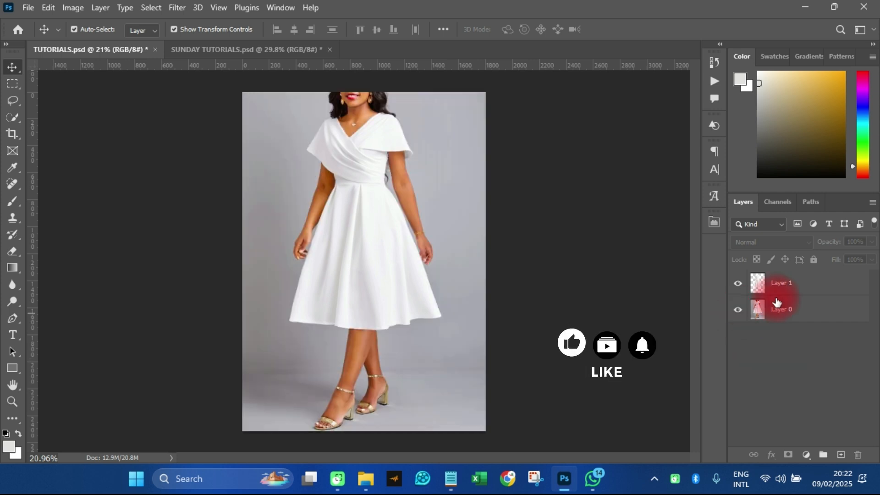
Rename Layer 1, the existing dress cutout, as MAIN
click(779, 285)
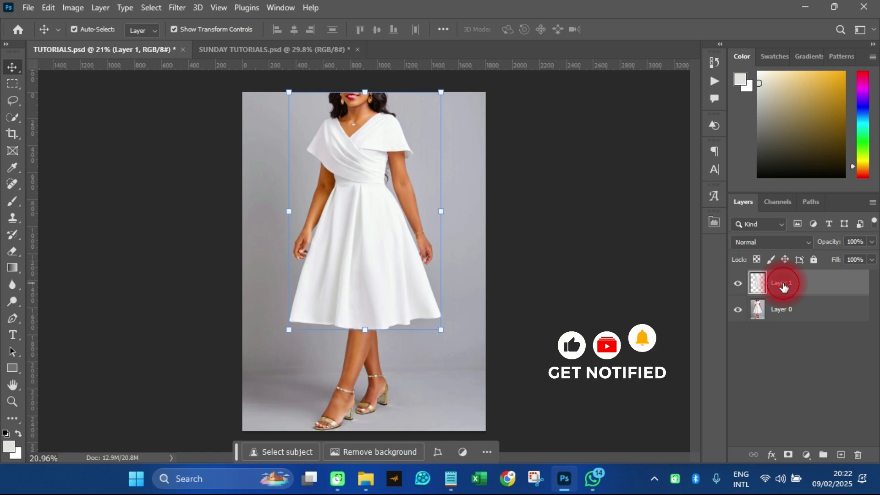
text(MAIN)
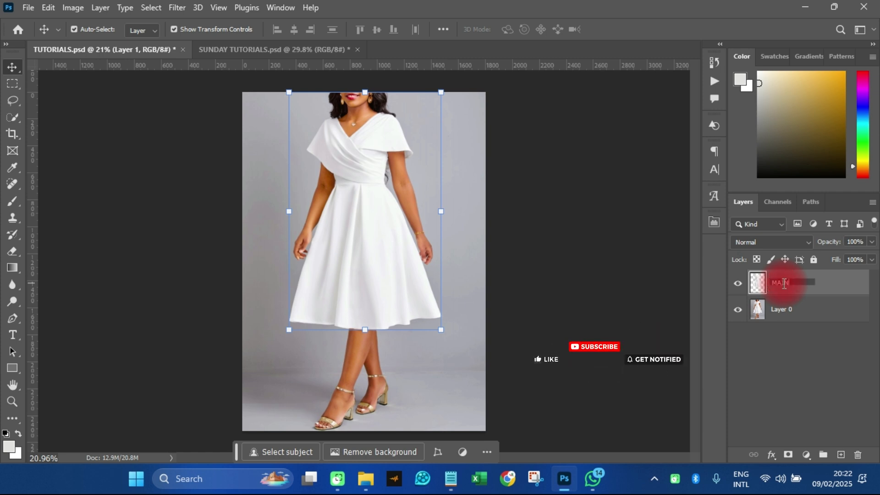
click(785, 284)
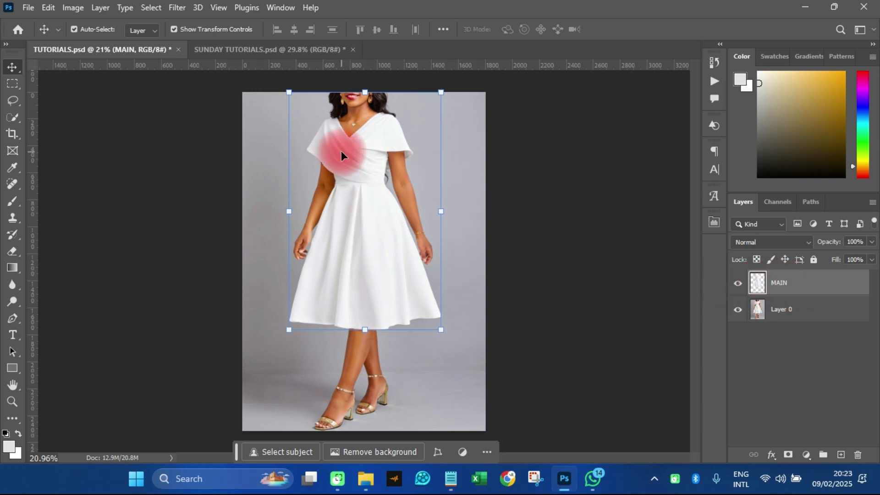
Duplicate the MAIN layer
scroll(341, 150, up, 5)
scroll(341, 150, down, 5)
scroll(397, 242, down, 1)
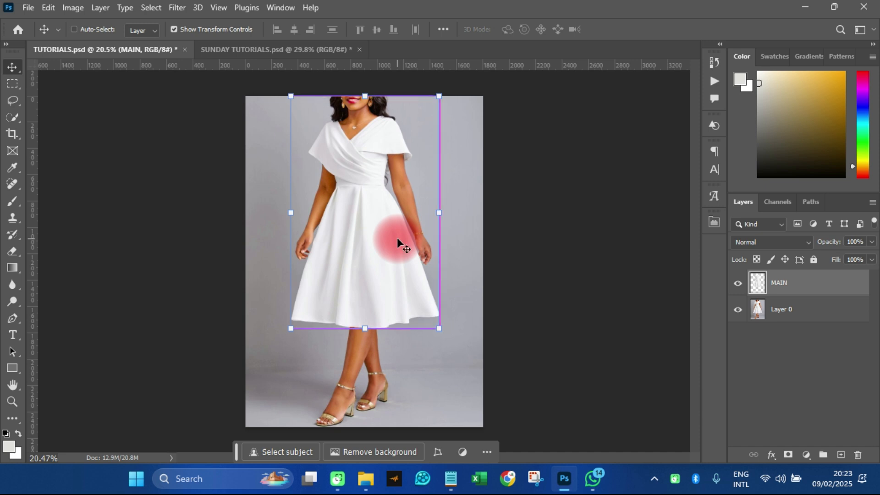
key(ctrl+j)
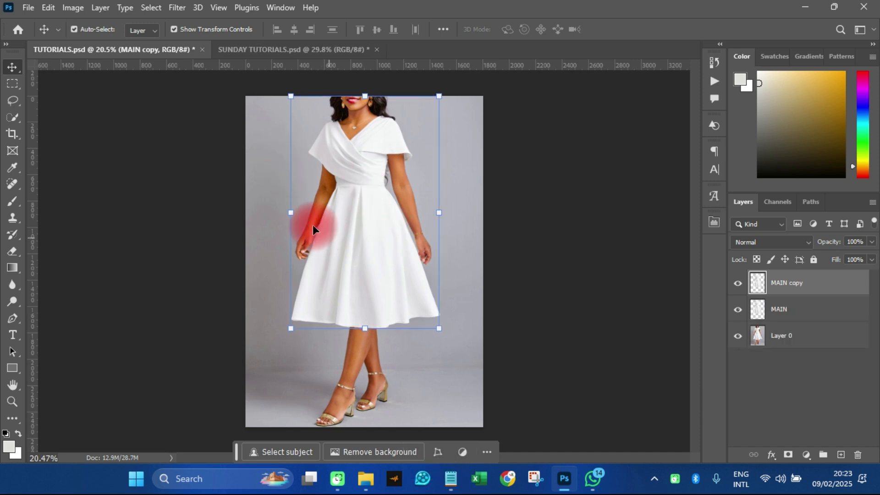
Apply a Gaussian Blur with a 6-pixel radius to the MAIN copy layer
click(176, 8)
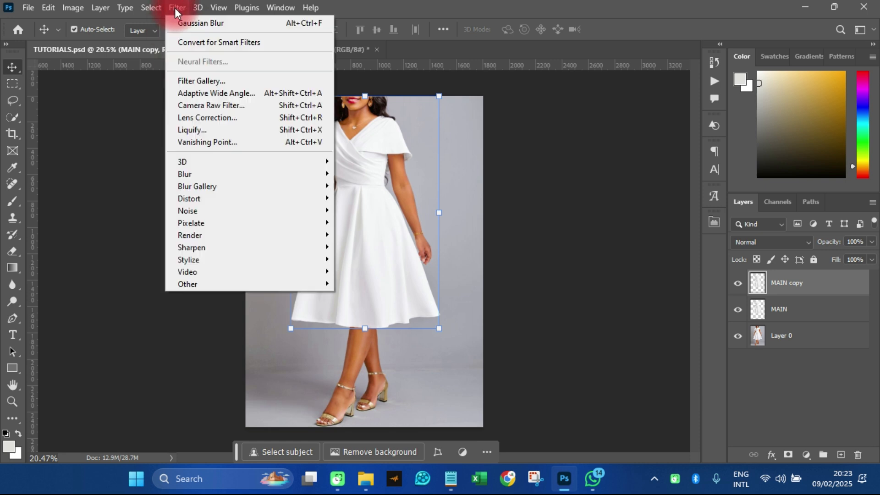
mouse_move(197, 175)
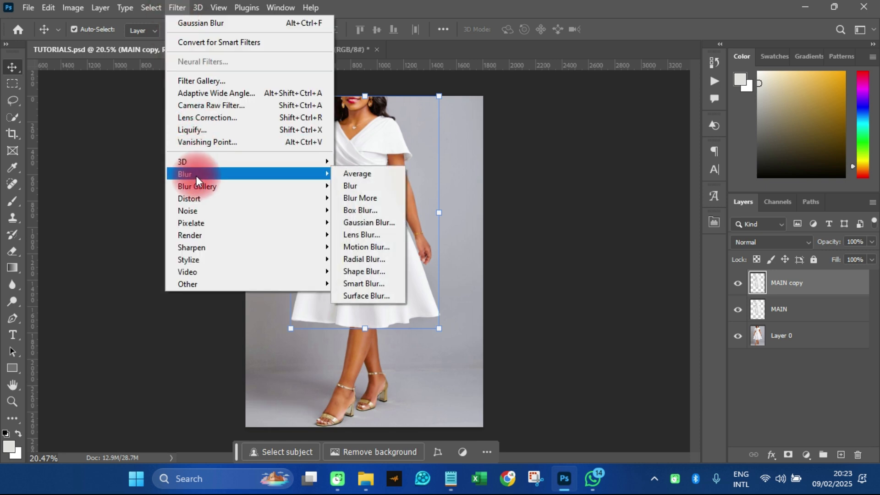
click(361, 224)
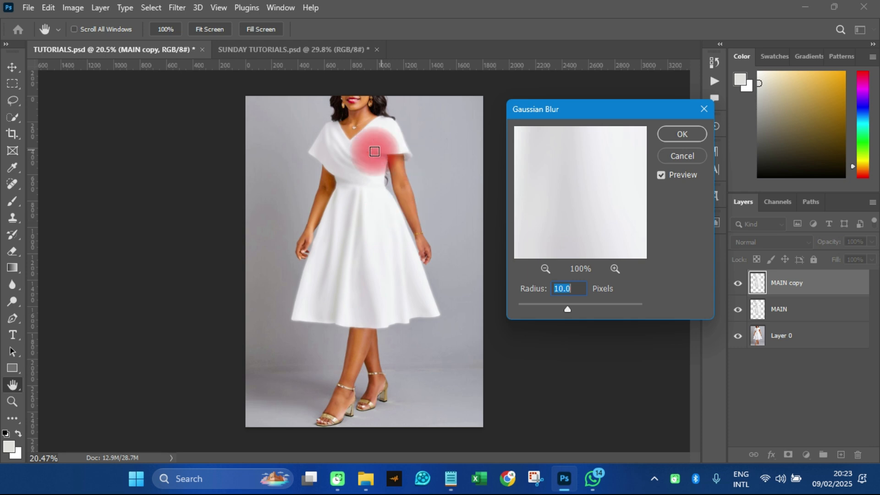
click(557, 308)
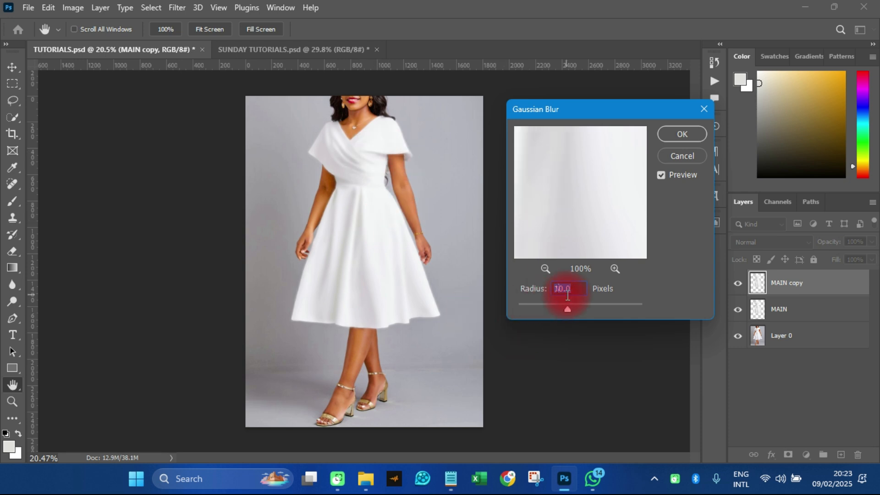
text(6)
click(674, 137)
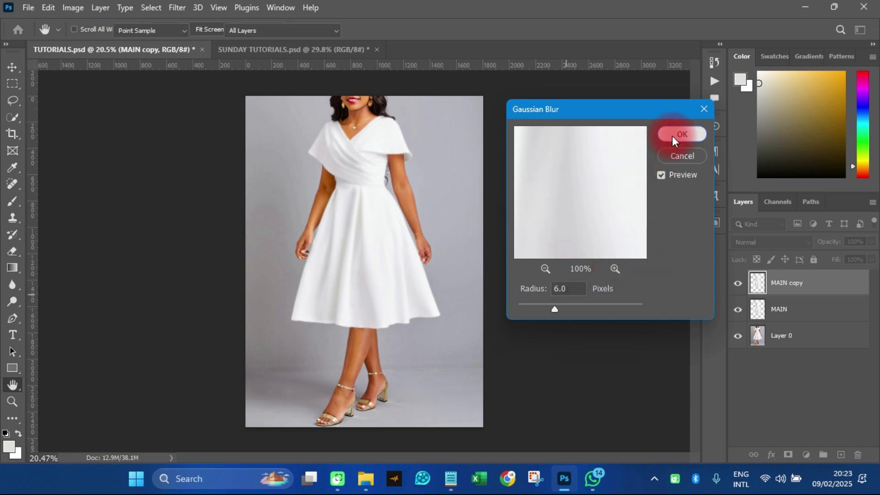
key(v)
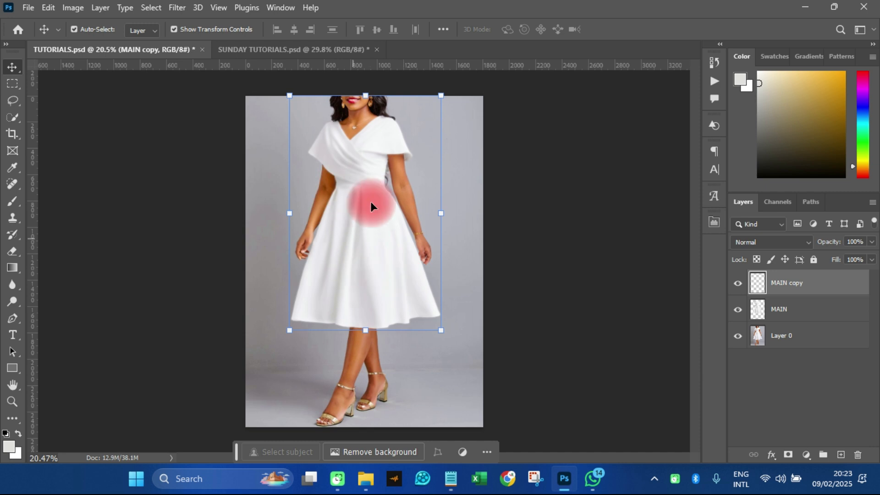
Save a copy of the document to the Desktop as CC in Photoshop format, and delete the MAIN copy layer
click(29, 8)
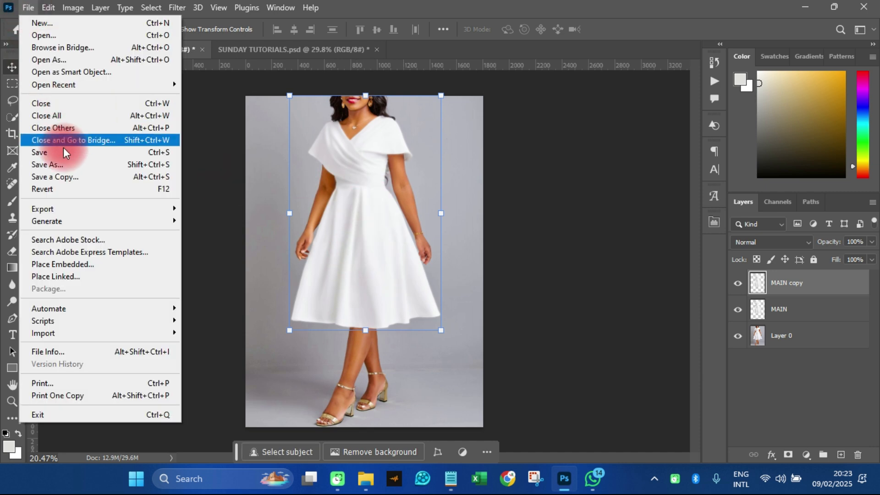
click(65, 179)
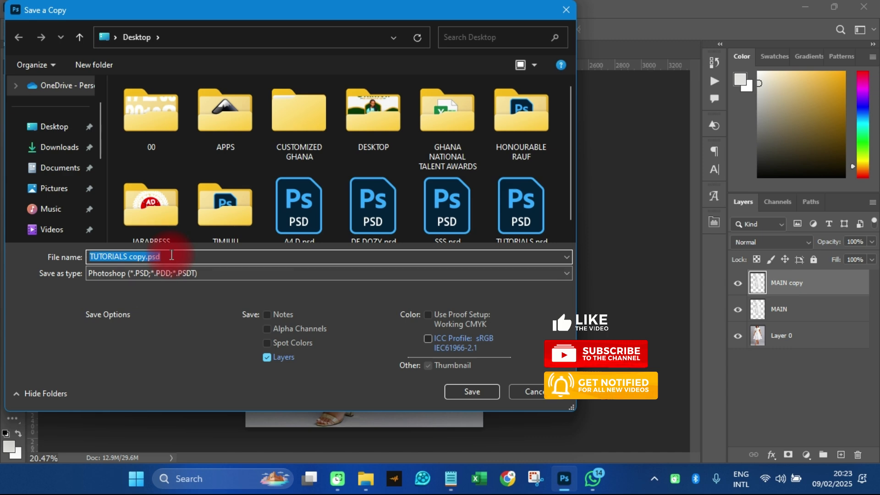
text(CC)
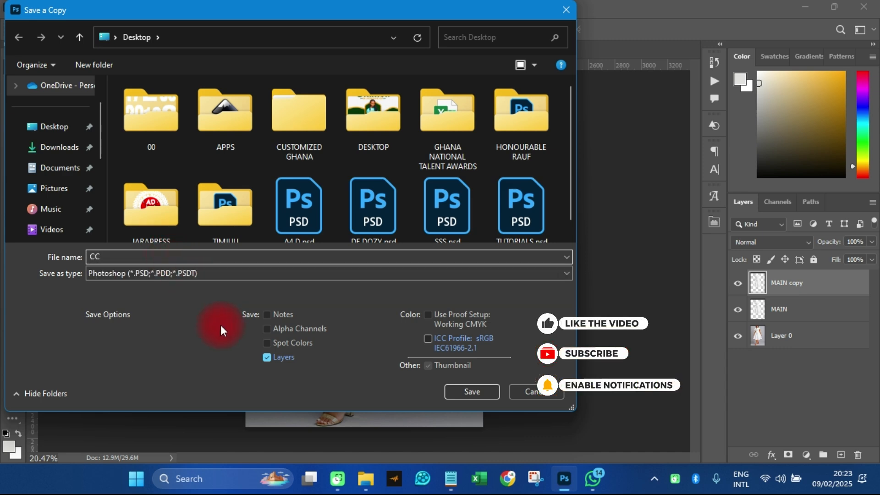
click(469, 394)
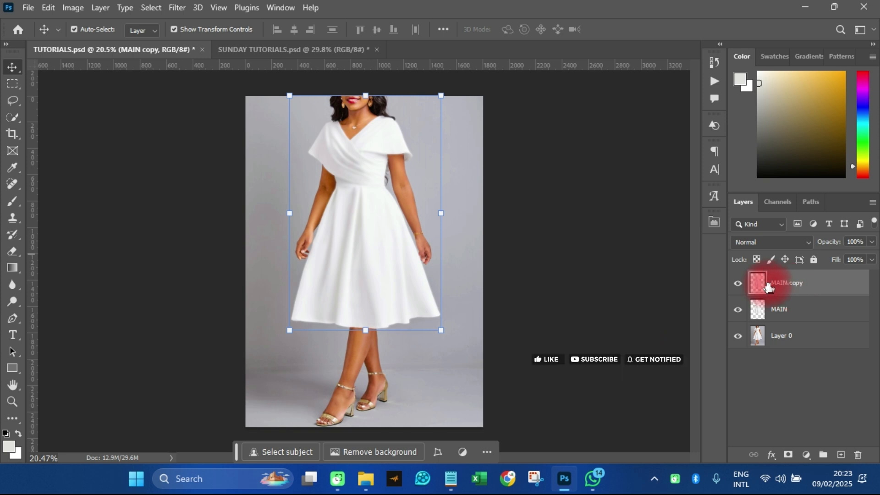
drag(786, 290, 861, 457)
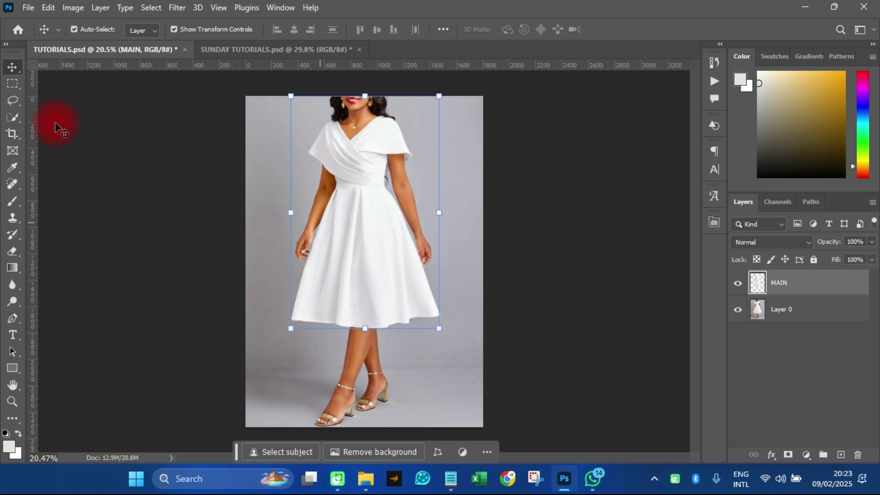
Place the Seamless Small Flowers on Lilac Background image as a linked file and enlarge it upward to about 65.7% to cover the dress
click(28, 8)
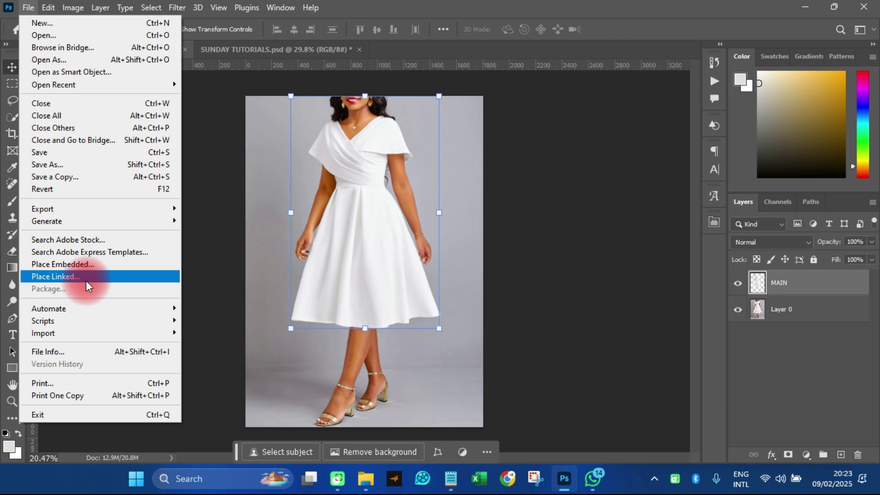
click(86, 281)
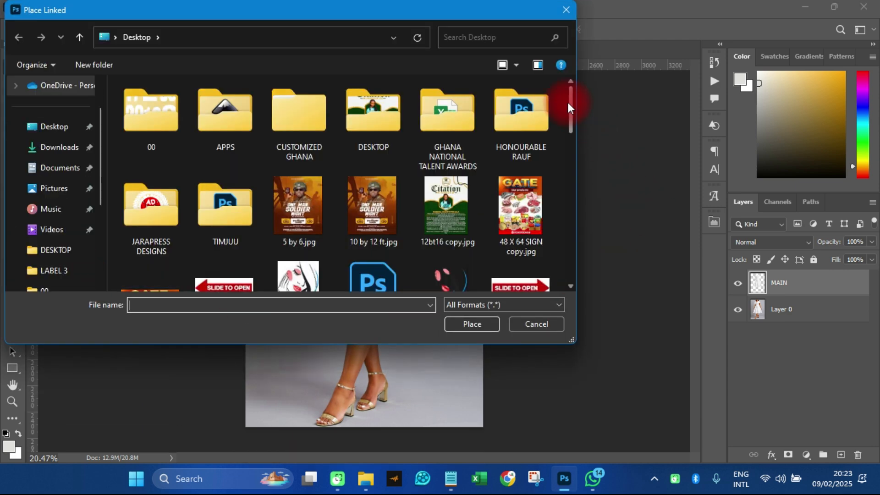
drag(568, 102, 572, 232)
click(373, 177)
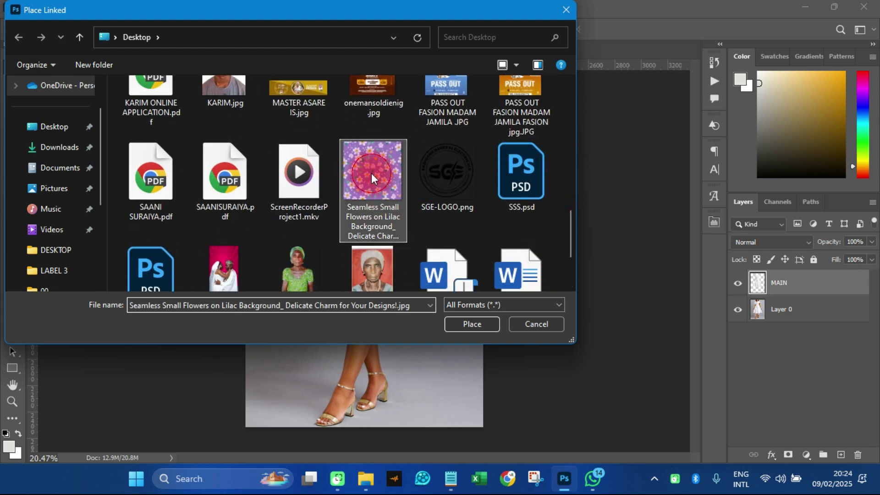
double_click(371, 177)
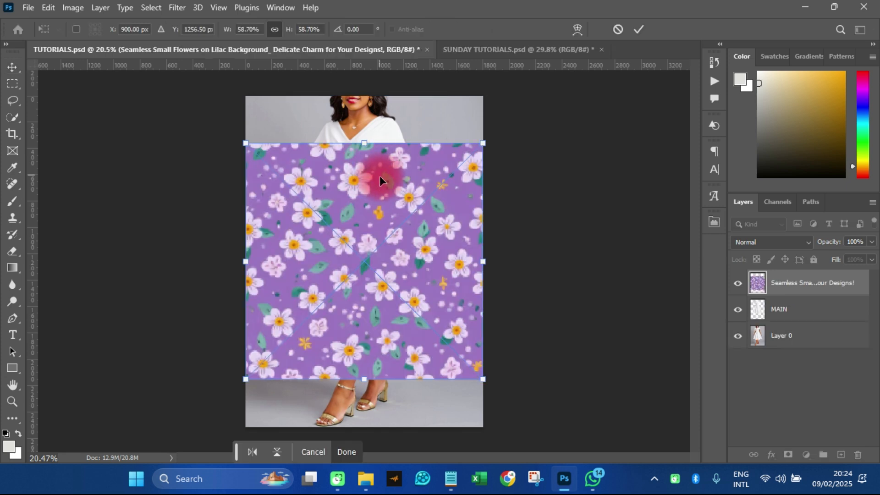
drag(366, 146, 370, 117)
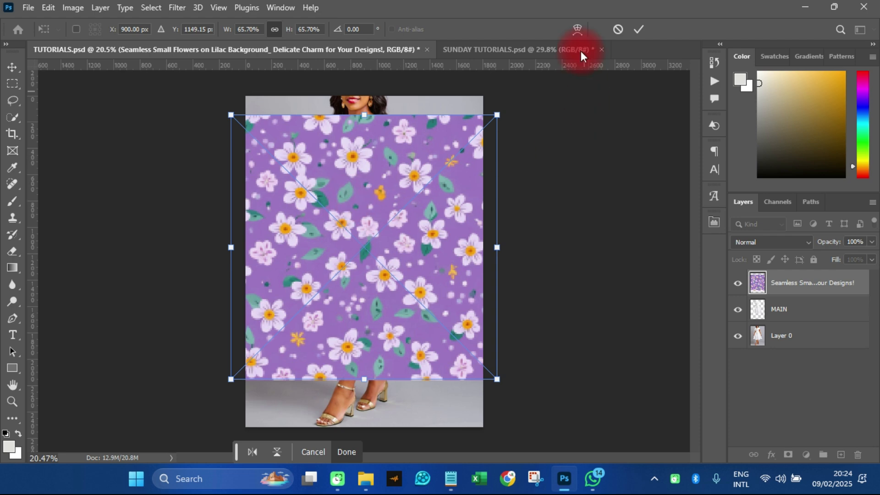
click(639, 29)
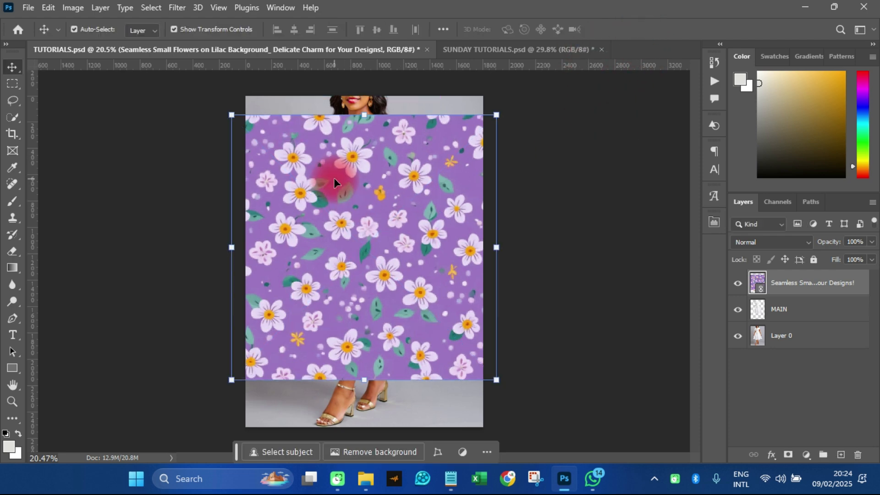
Rasterize the floral pattern layer and clip it to the MAIN layer
right_click(797, 284)
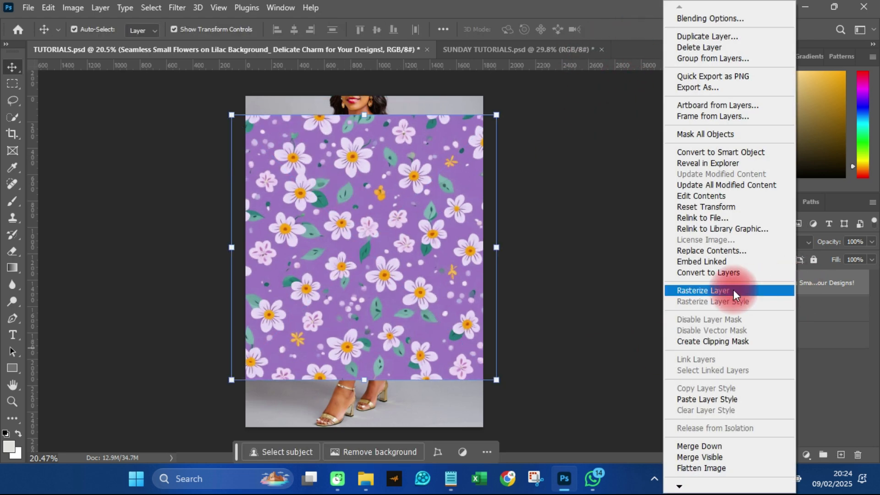
click(700, 290)
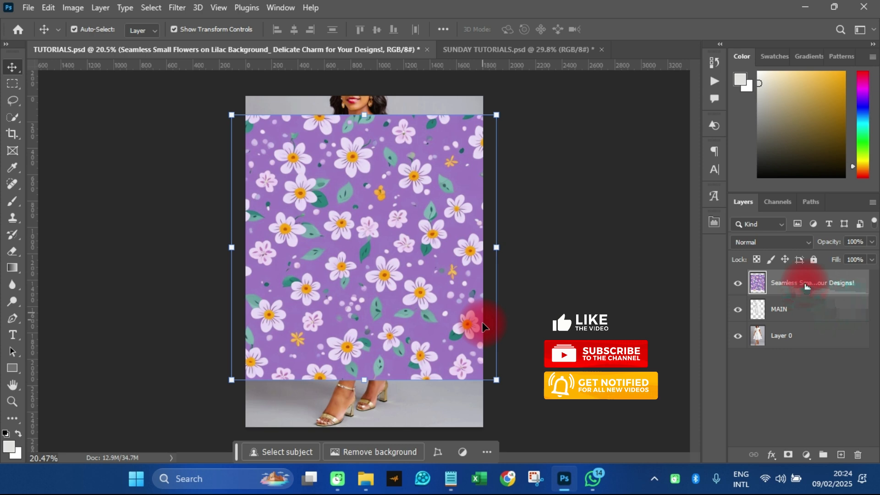
right_click(806, 285)
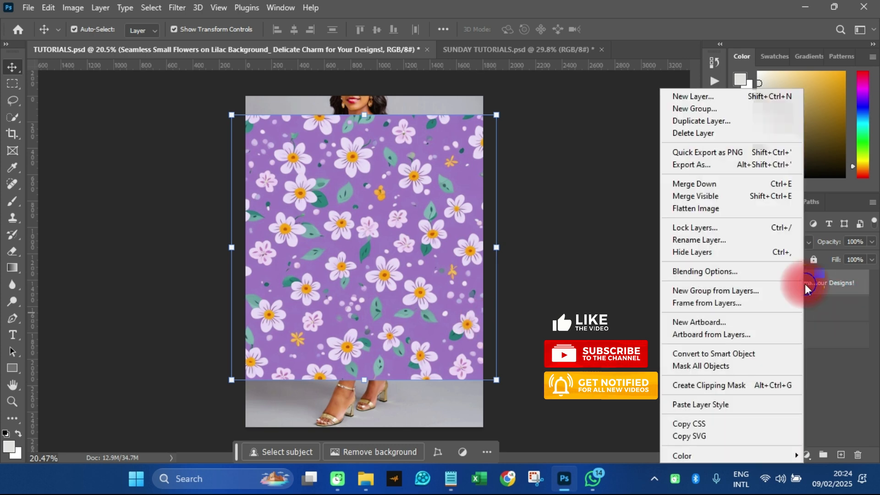
click(703, 386)
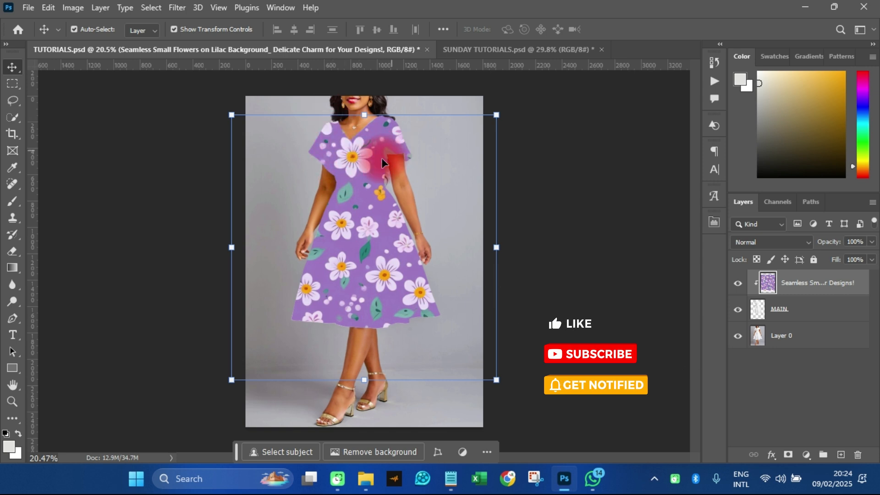
Move the floral pattern slightly upward so a large flower sits in the middle of the bodice
drag(354, 163, 356, 156)
drag(354, 156, 351, 152)
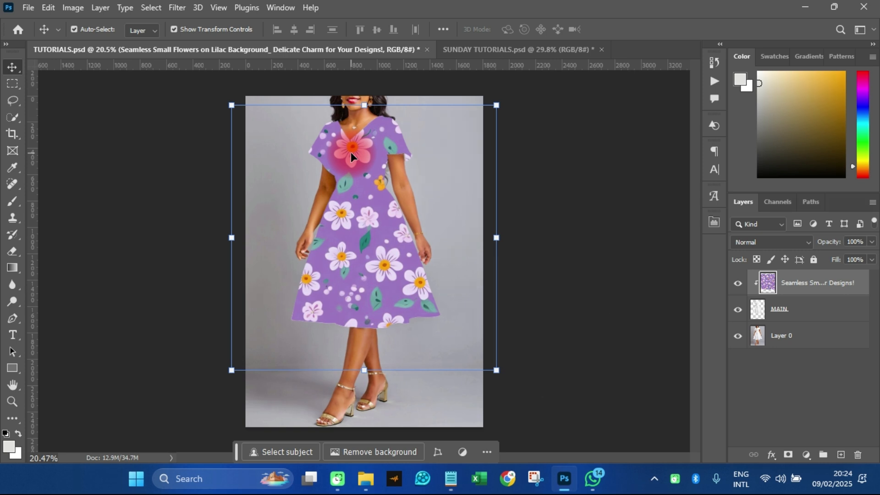
click(491, 298)
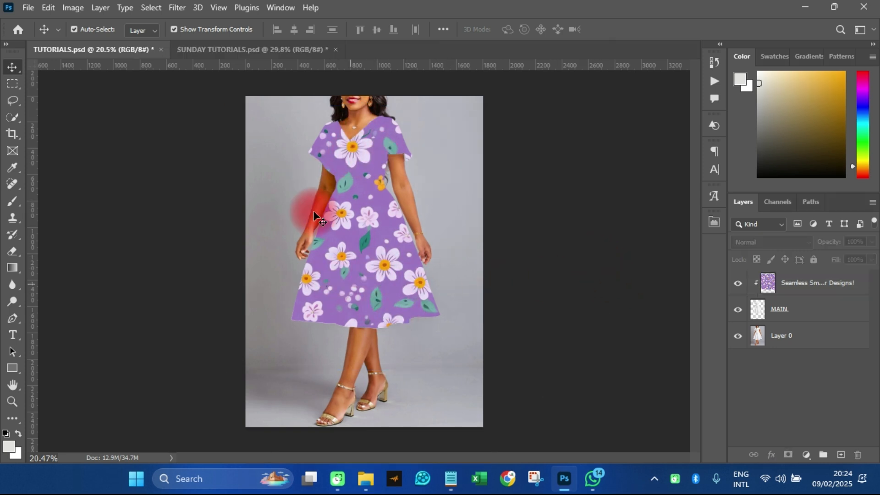
Set the floral pattern layer's blend mode to Multiply and check the fabric folds up close
click(745, 286)
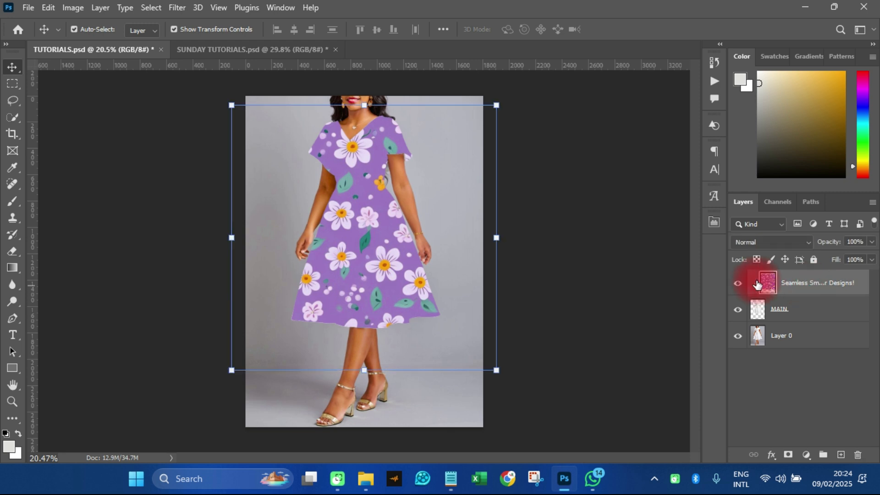
click(758, 242)
click(755, 155)
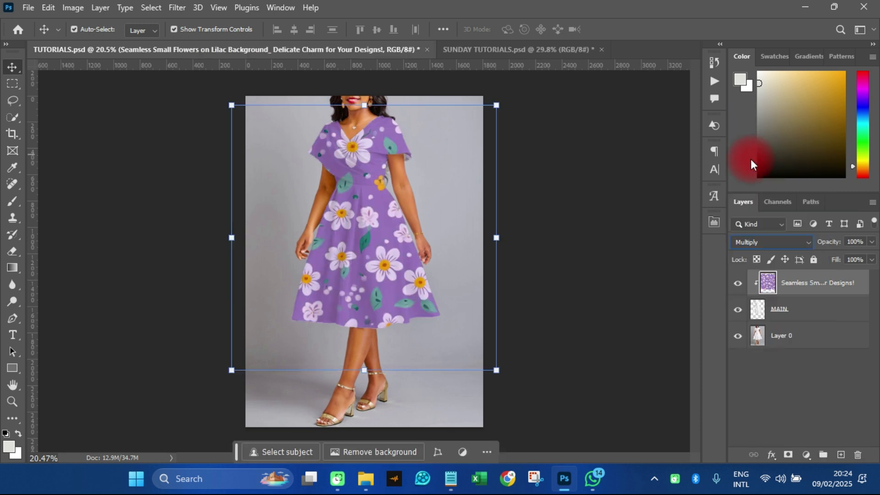
click(592, 339)
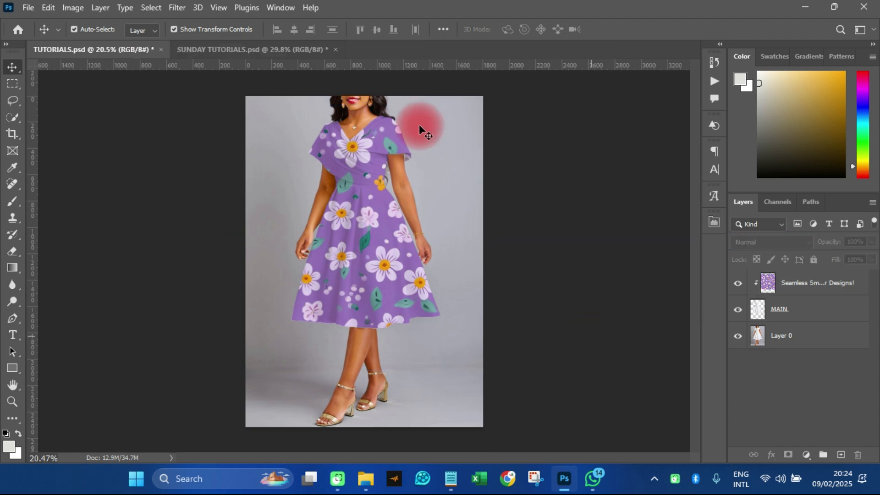
scroll(370, 173, up, 4)
scroll(357, 246, up, 5)
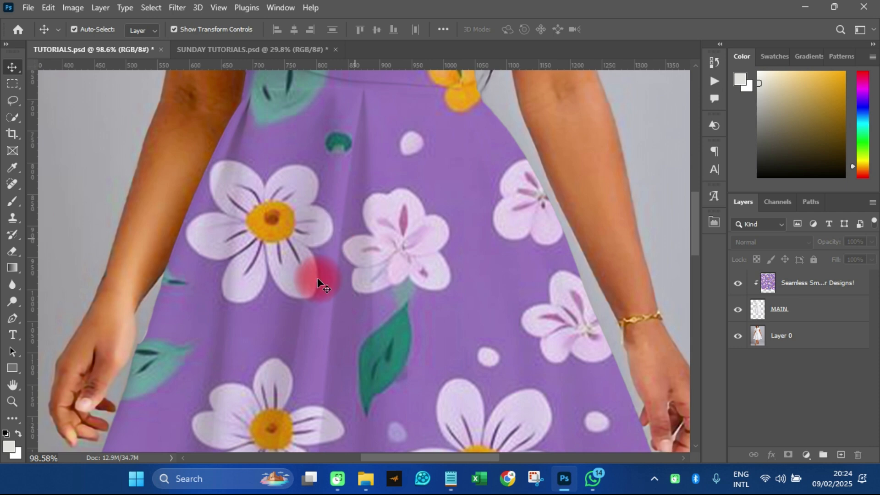
scroll(397, 218, down, 6)
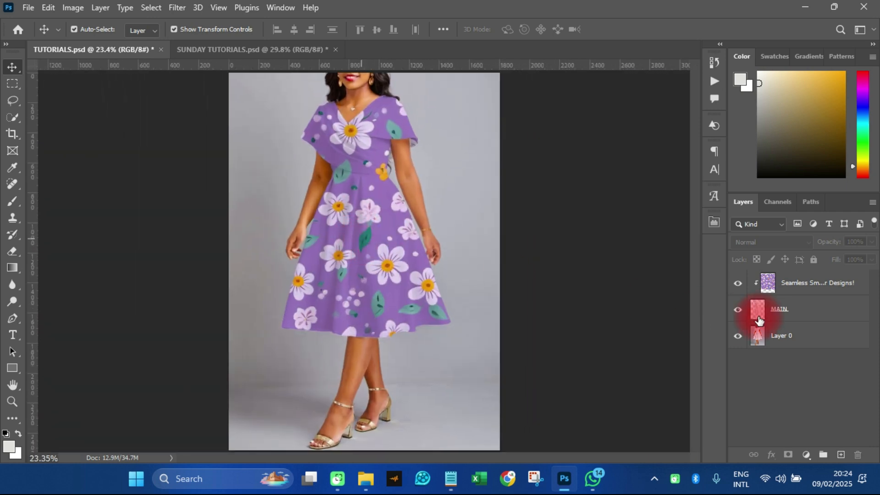
Apply the Displace filter to the floral pattern layer at scale 10 horizontally and vertically, Stretch To Fit, Repeat Edge Pixels, using CC.psd as the map
click(780, 287)
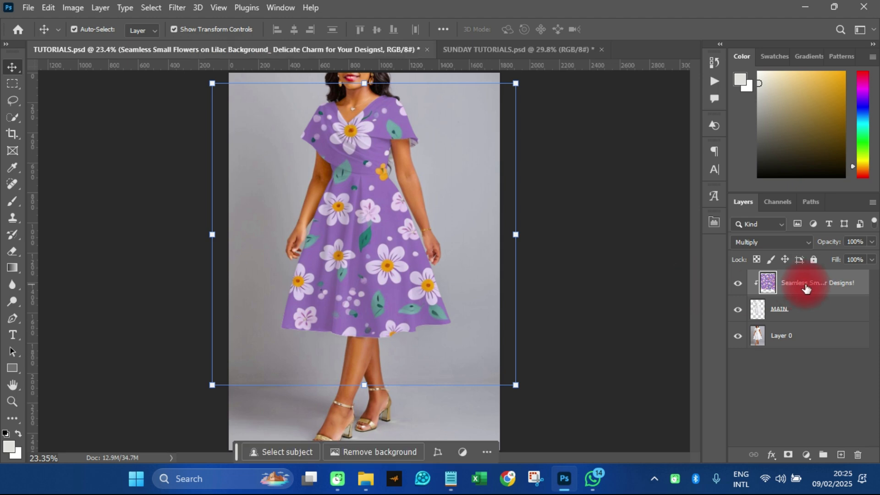
click(179, 8)
mouse_move(194, 199)
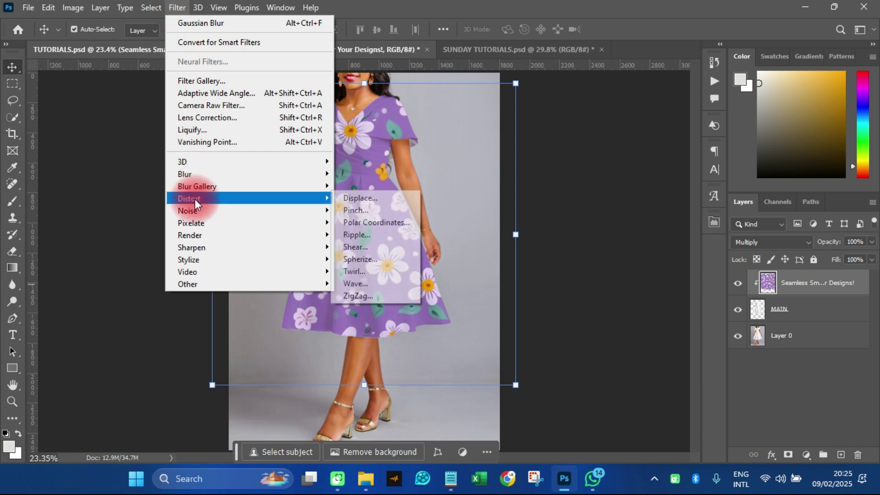
click(365, 200)
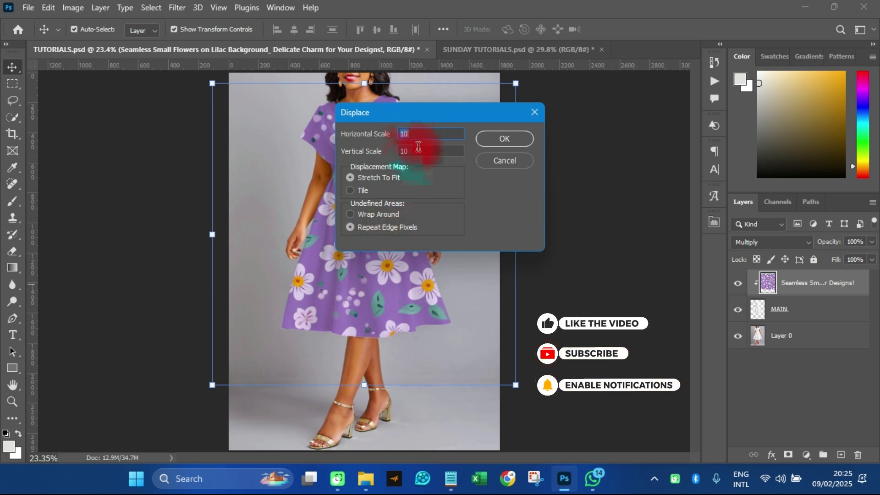
click(502, 140)
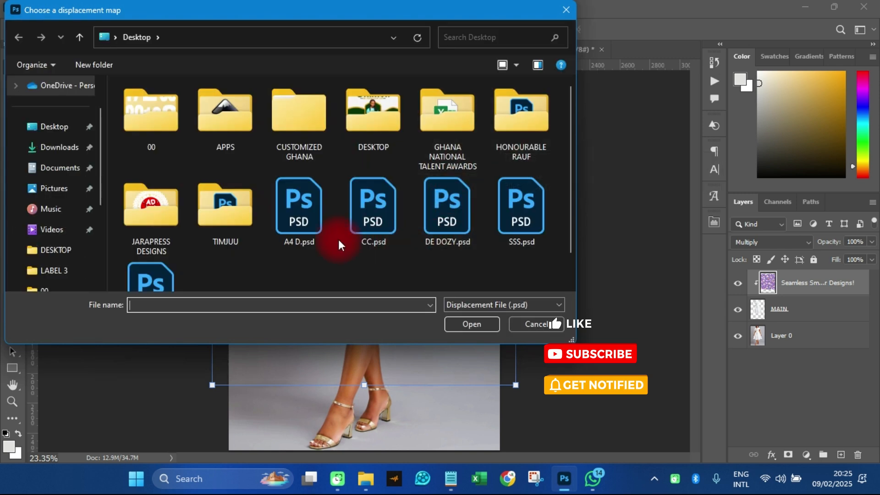
click(368, 210)
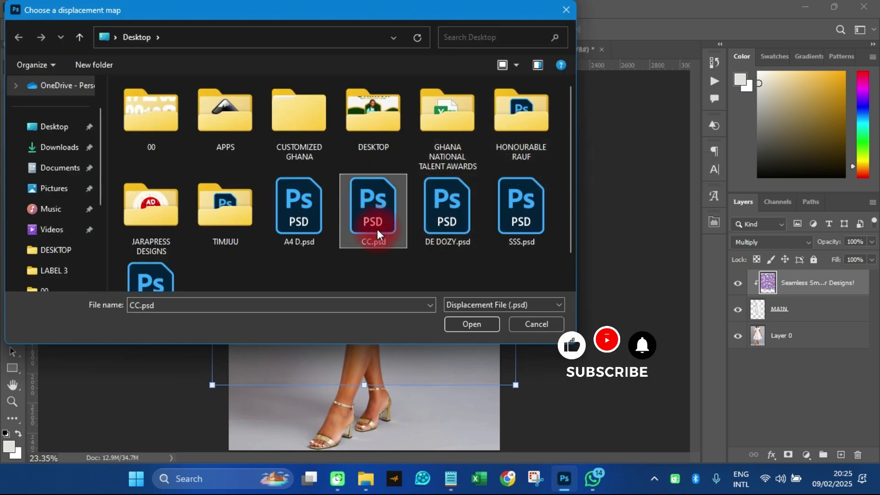
click(370, 210)
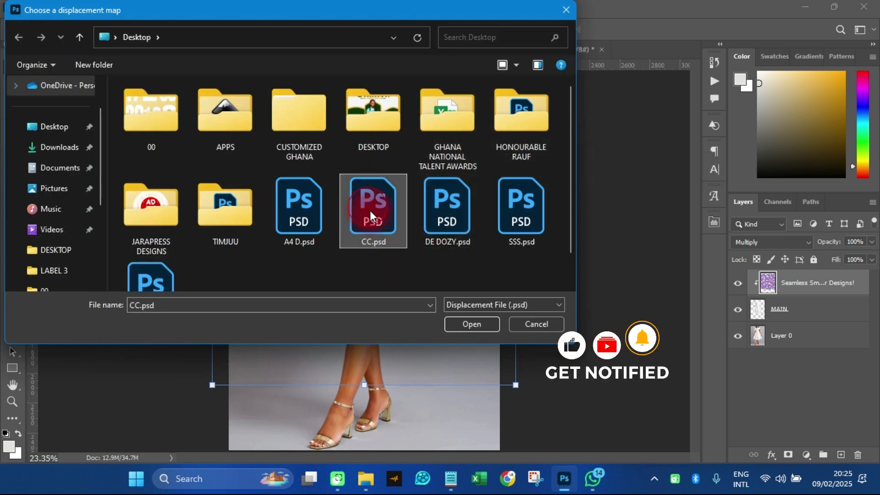
click(460, 322)
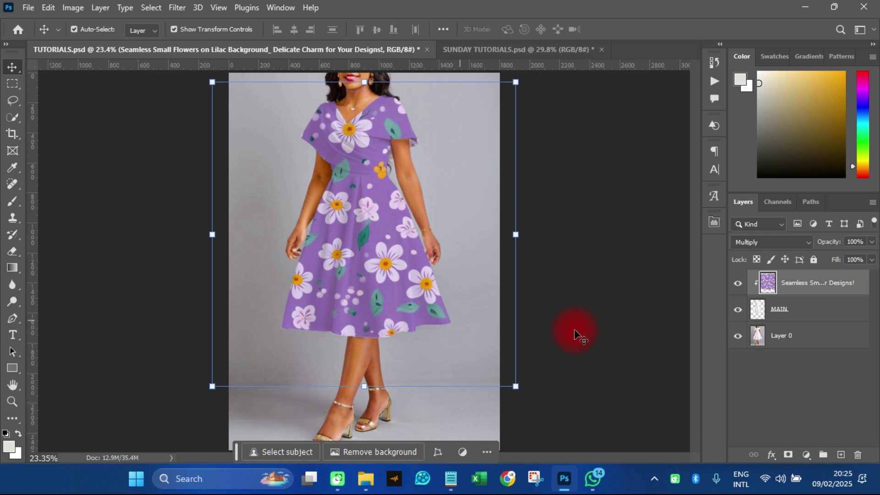
Split the purple floral layer's Underlying Layer white point to 240 / 255 in its Blend If settings so the fabric highlights show through
click(767, 457)
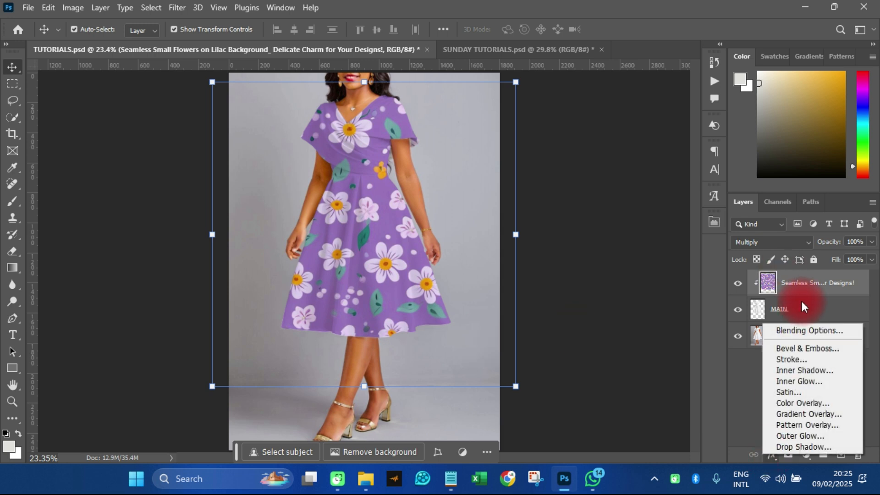
click(805, 284)
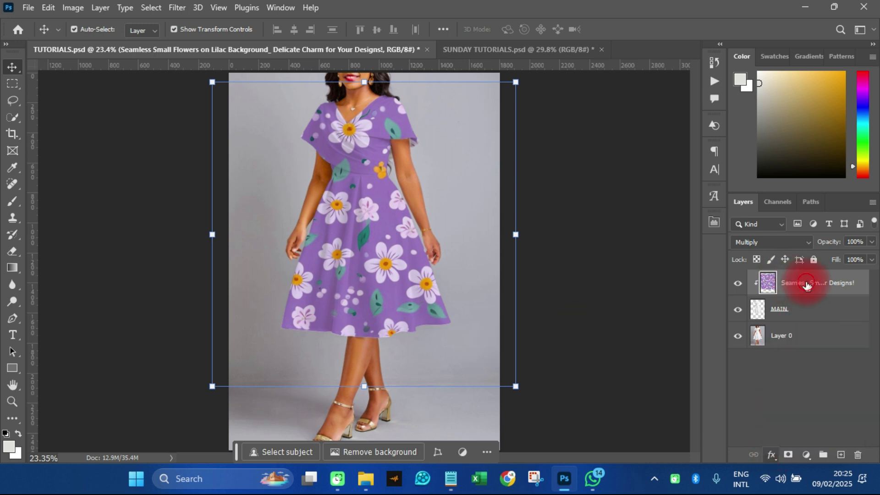
click(768, 456)
click(785, 333)
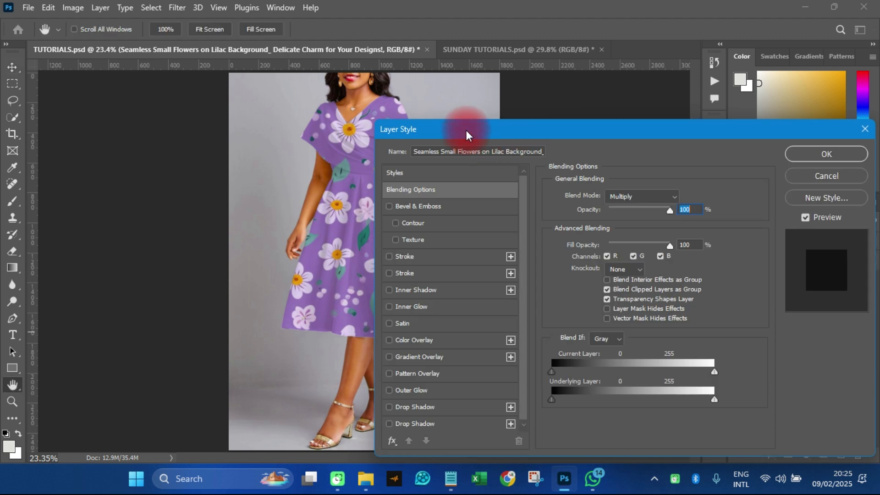
drag(481, 140, 594, 89)
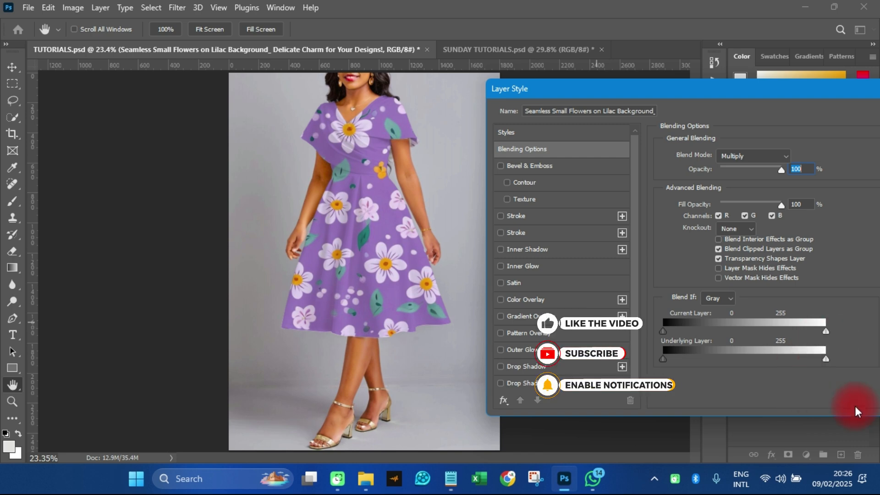
alt+click(827, 360)
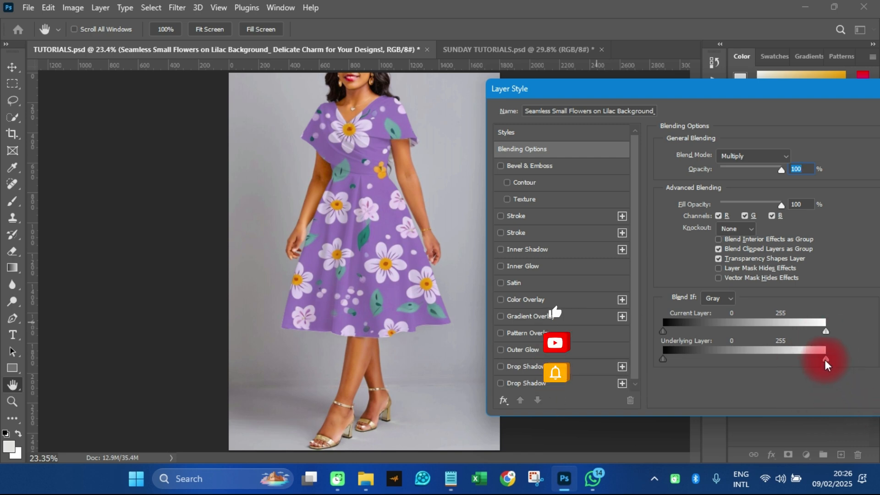
drag(826, 360, 816, 359)
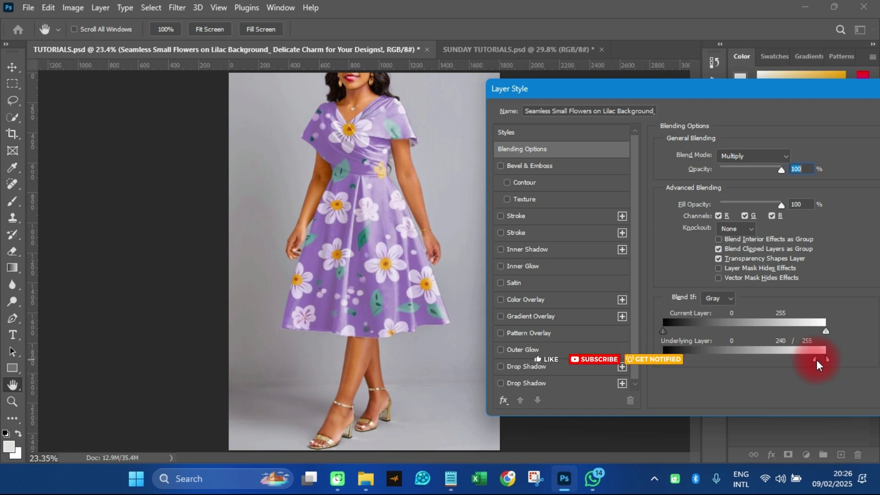
drag(761, 95, 601, 109)
click(777, 124)
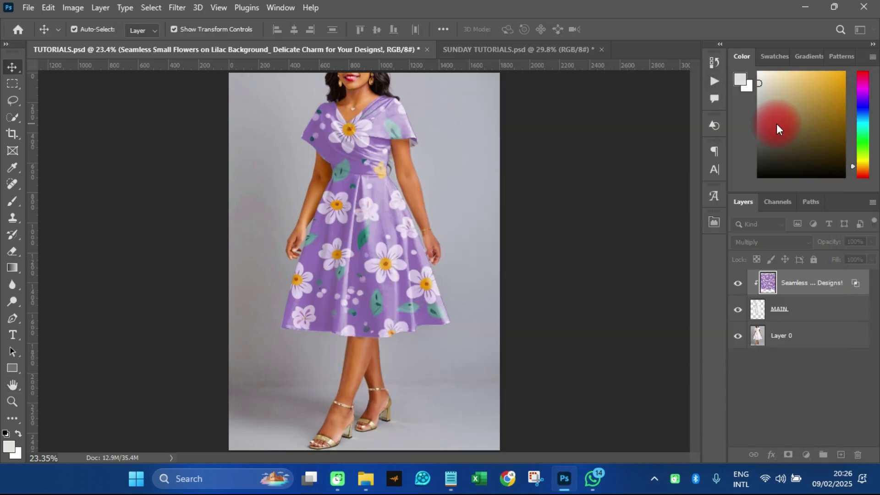
scroll(406, 311, down, 3)
scroll(407, 314, up, 2)
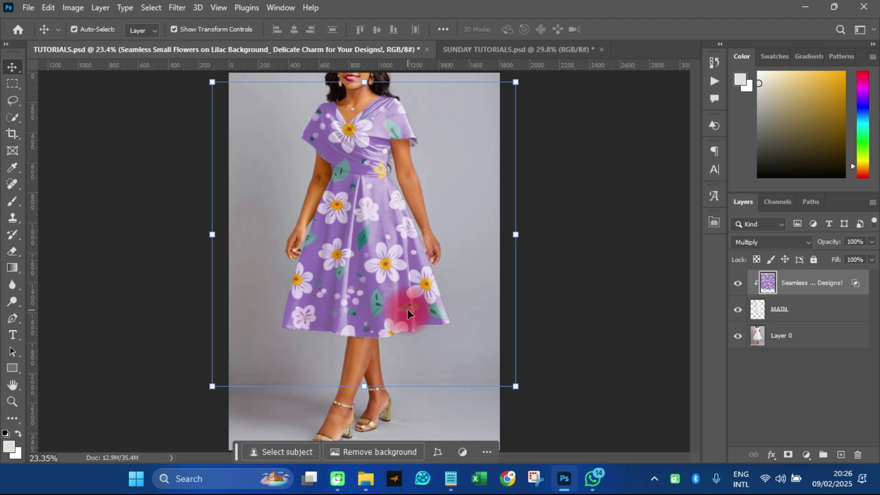
Duplicate the purple floral layer and clip the copy to the MAIN layer
key(ctrl+j)
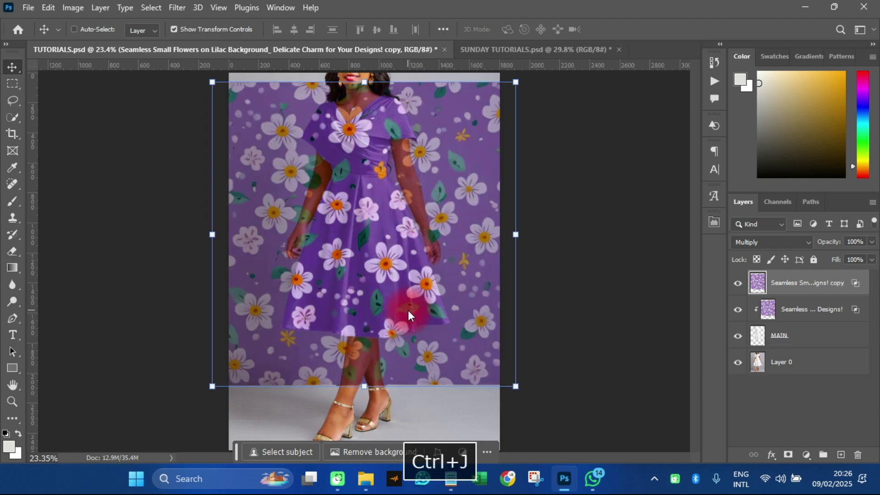
click(818, 288)
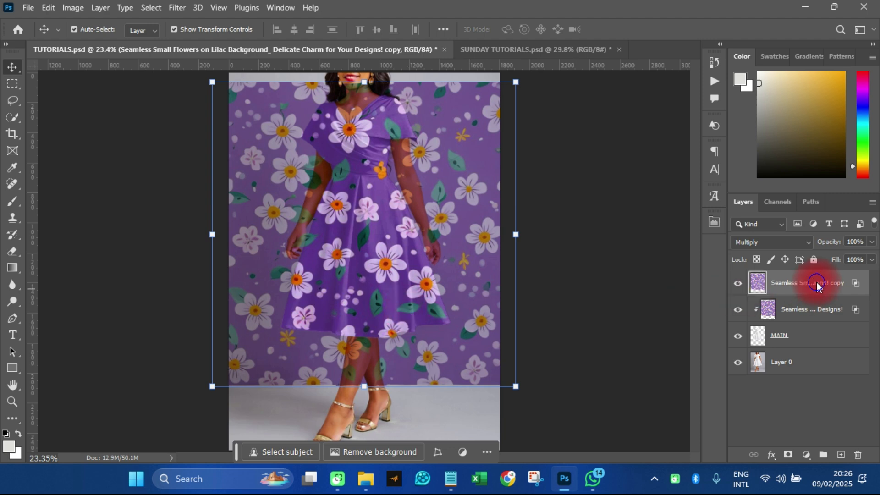
right_click(816, 282)
click(728, 359)
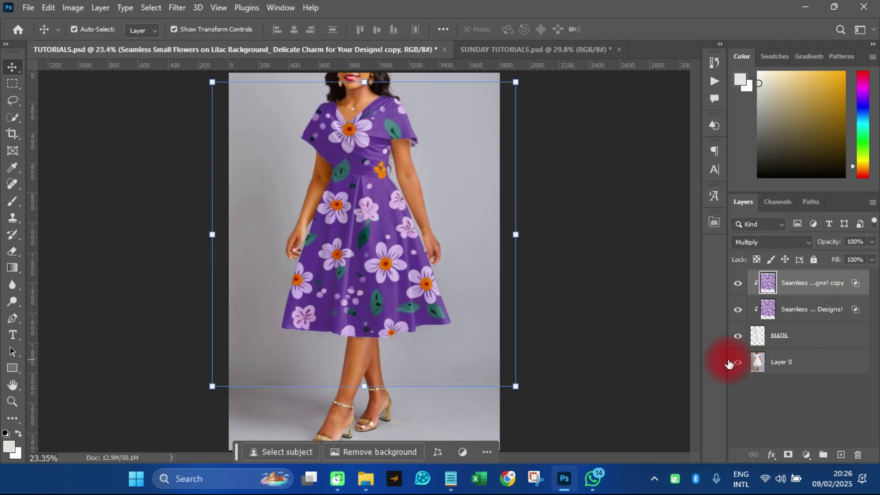
Set the copied floral layer's opacity to 60% and compare the dress with and without the copy
click(872, 242)
drag(871, 257, 850, 256)
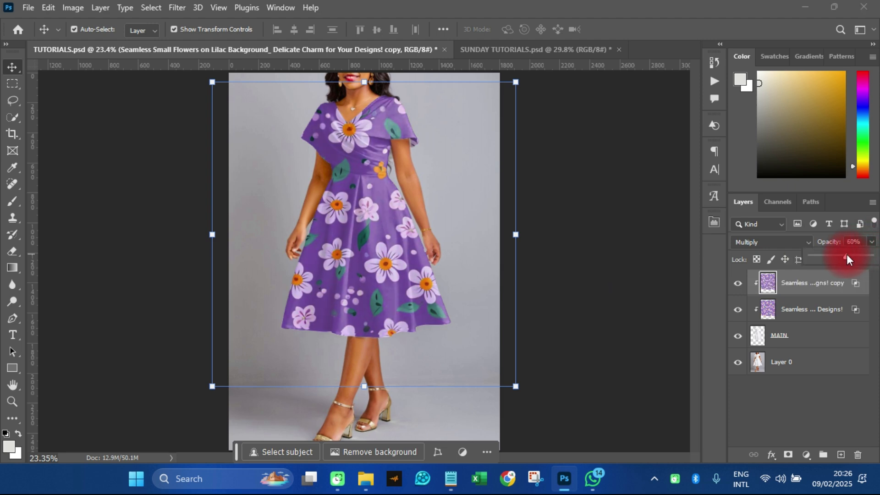
click(739, 283)
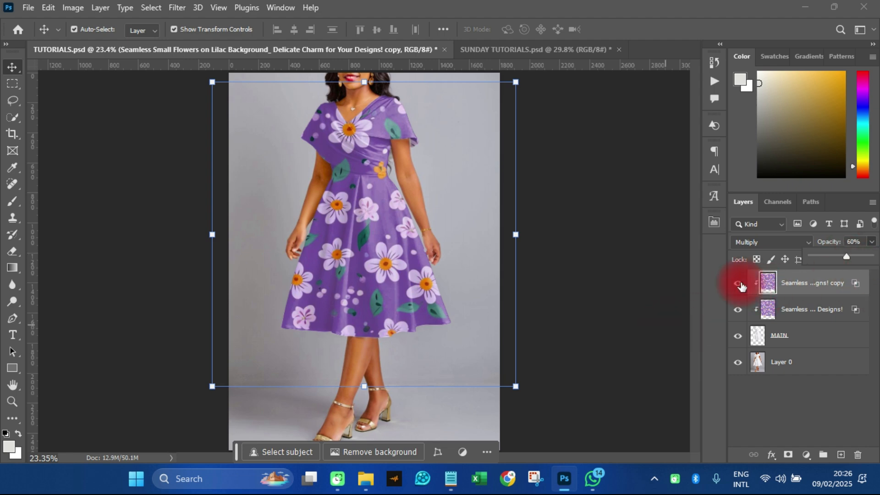
click(739, 285)
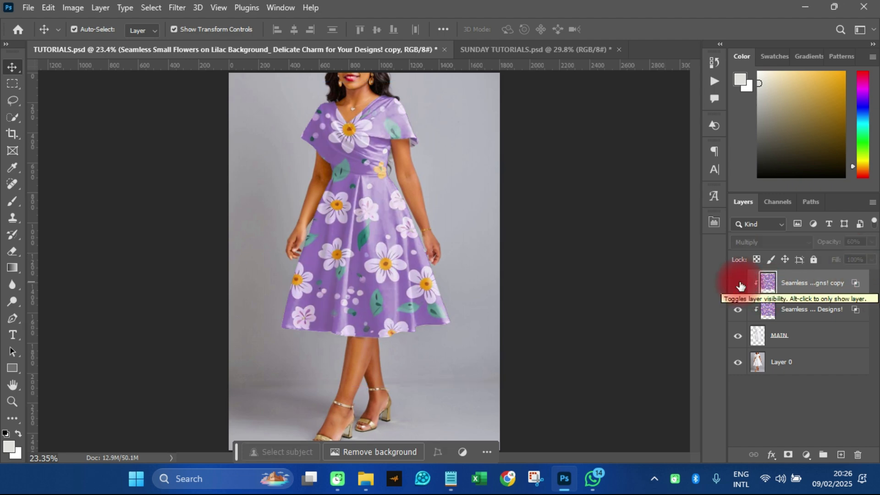
click(739, 285)
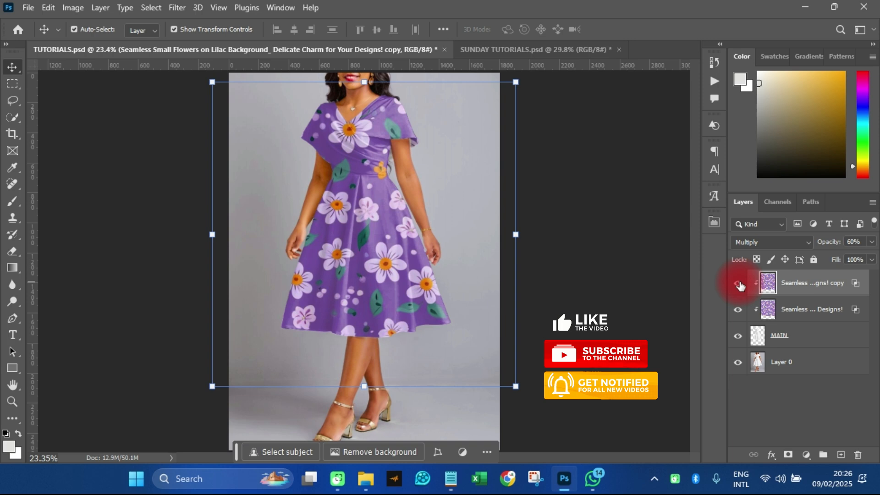
click(595, 288)
scroll(435, 287, down, 4)
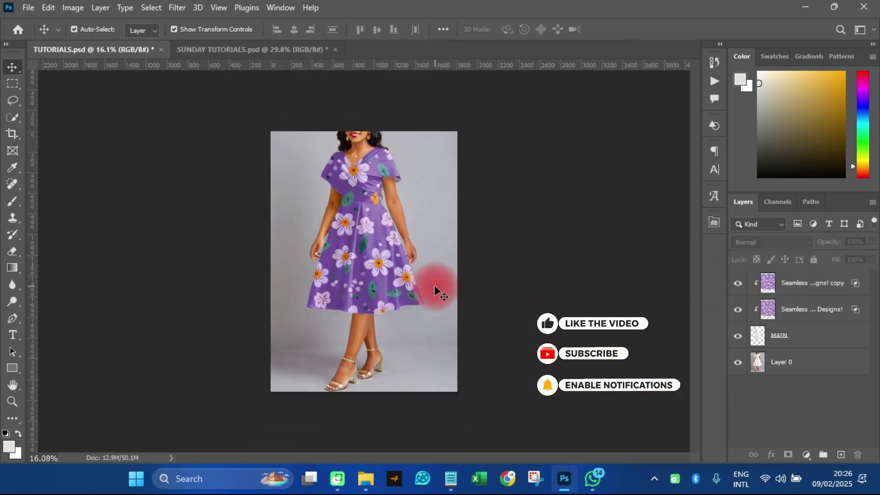
scroll(436, 287, up, 6)
scroll(435, 287, down, 1)
scroll(435, 288, down, 1)
Group MAIN and both purple floral layers, and toggle the group's visibility to compare the dress before and after
click(783, 337)
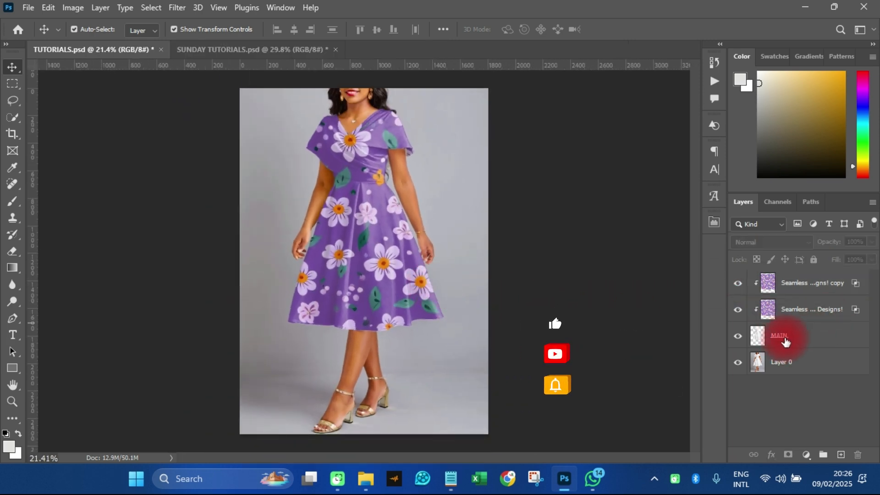
shift+click(796, 288)
click(824, 455)
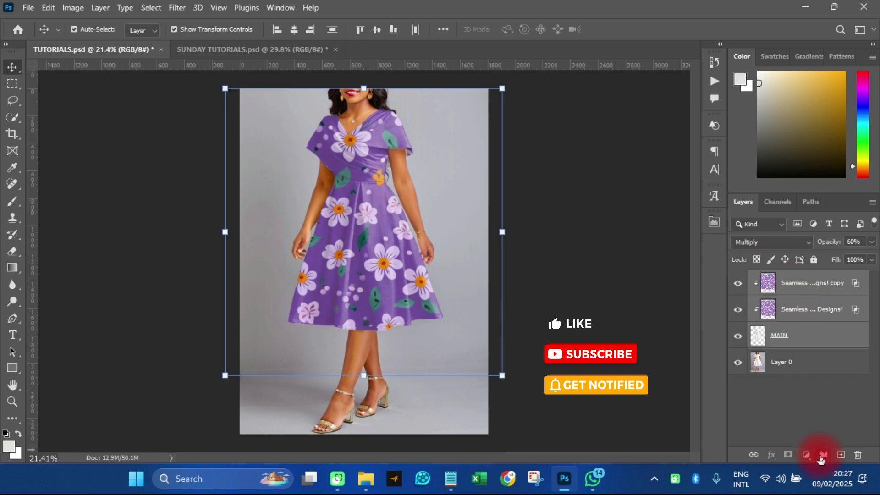
click(737, 280)
click(737, 279)
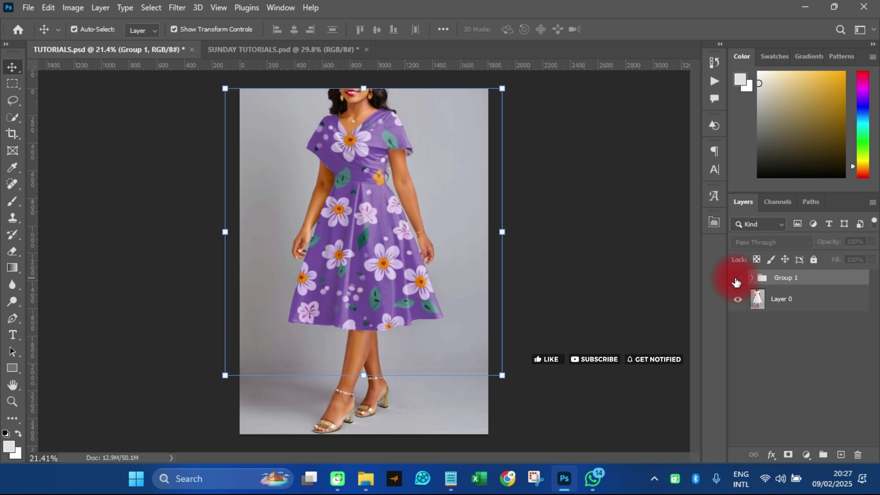
click(737, 279)
click(736, 280)
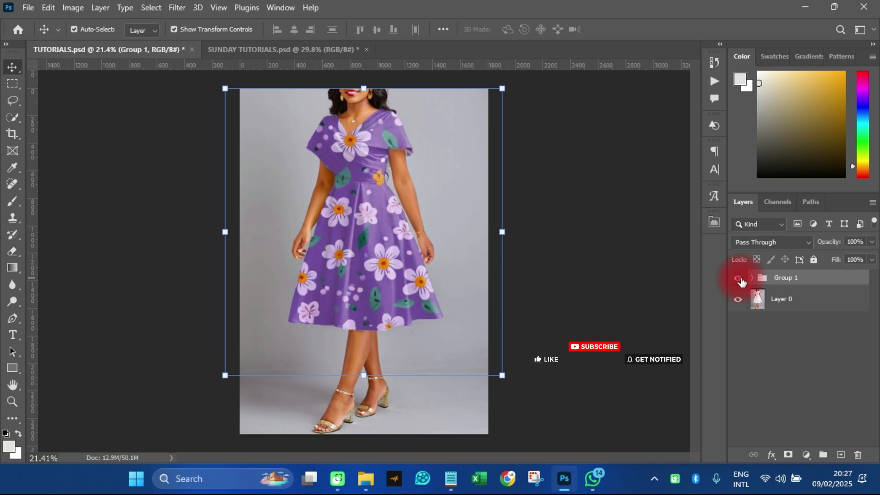
Expand Group 1, hide both purple floral layers and select the MAIN layer
click(753, 279)
click(810, 302)
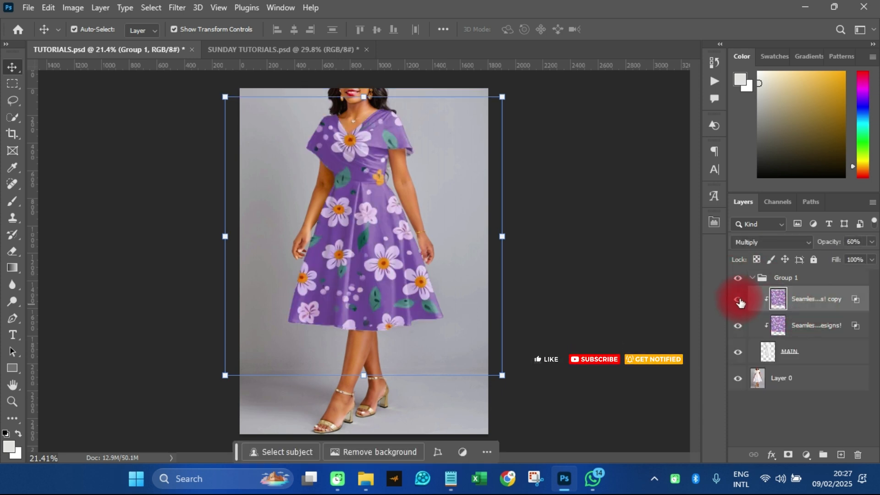
click(738, 299)
click(737, 326)
click(788, 349)
Place the green daisy pattern as a linked image above MAIN, moved slightly upward to about Y 1210 px
click(29, 8)
click(71, 276)
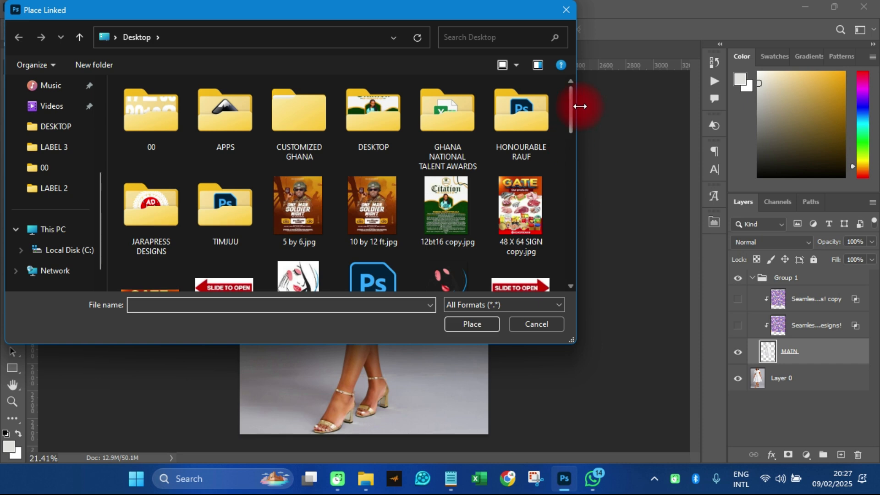
scroll(572, 108, down, 8)
double_click(519, 104)
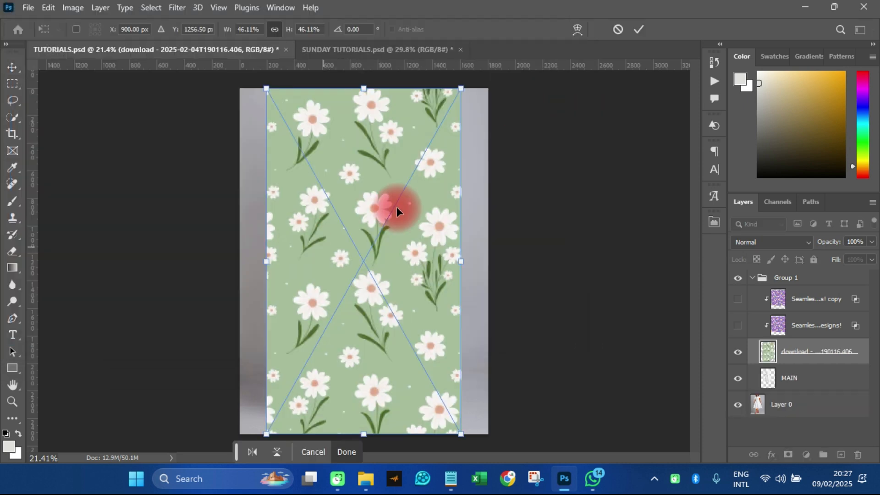
drag(397, 207, 387, 194)
click(635, 28)
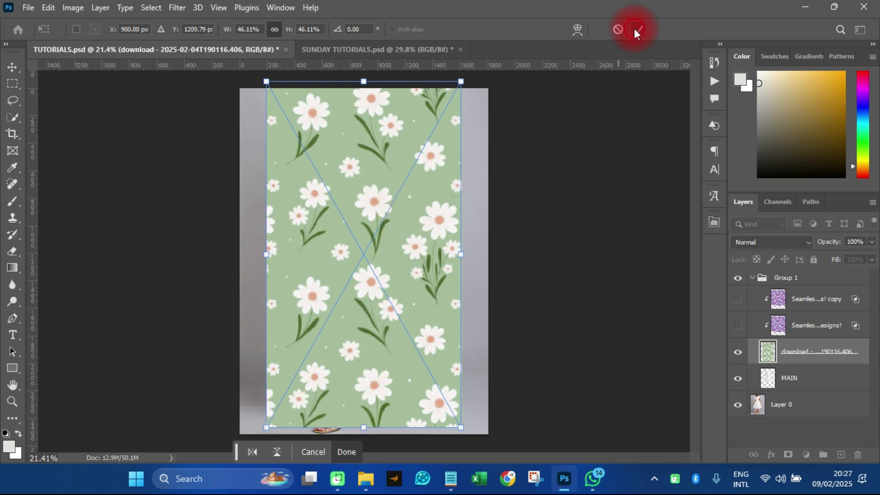
Clip the green daisy pattern layer to MAIN and rasterize it
right_click(785, 349)
click(707, 341)
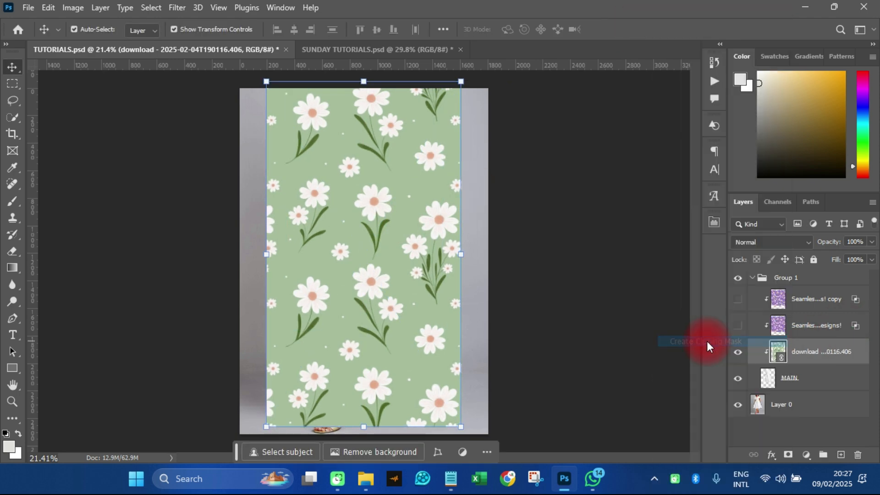
right_click(813, 354)
click(717, 294)
Set the green daisy layer to Multiply and displace it at scale 10 both ways, Stretch To Fit, Repeat Edge Pixels, using CC.psd
click(764, 241)
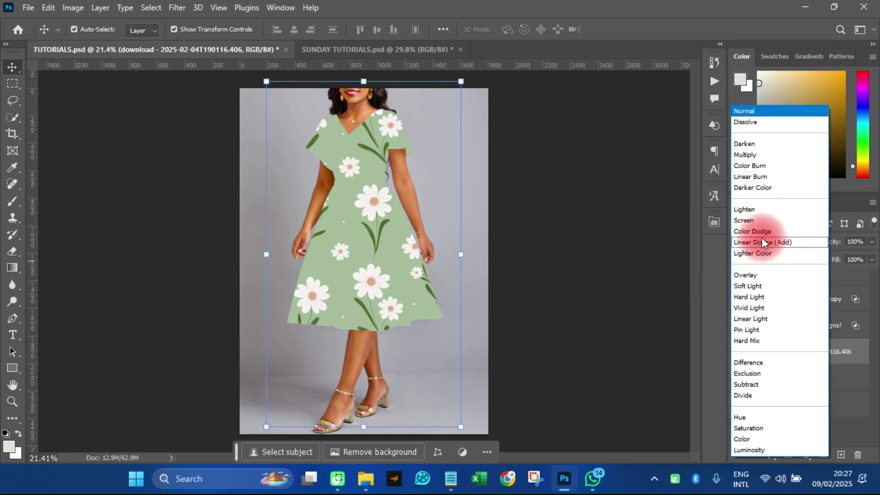
click(749, 156)
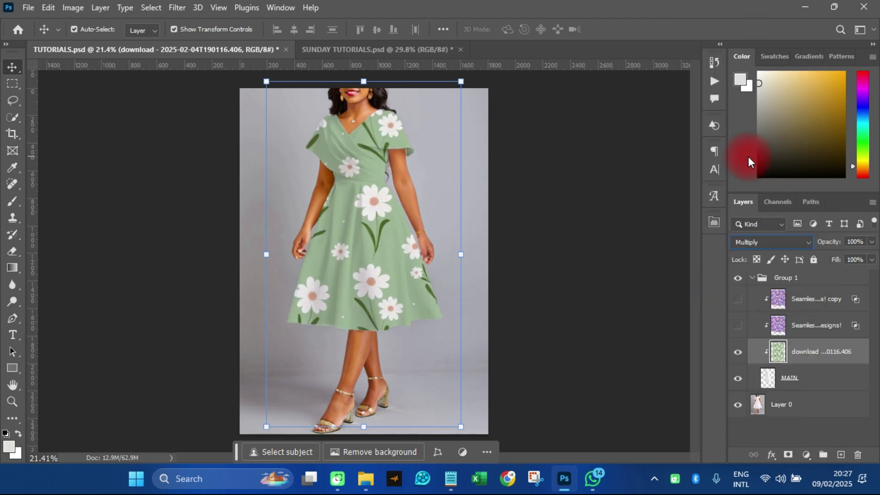
click(177, 8)
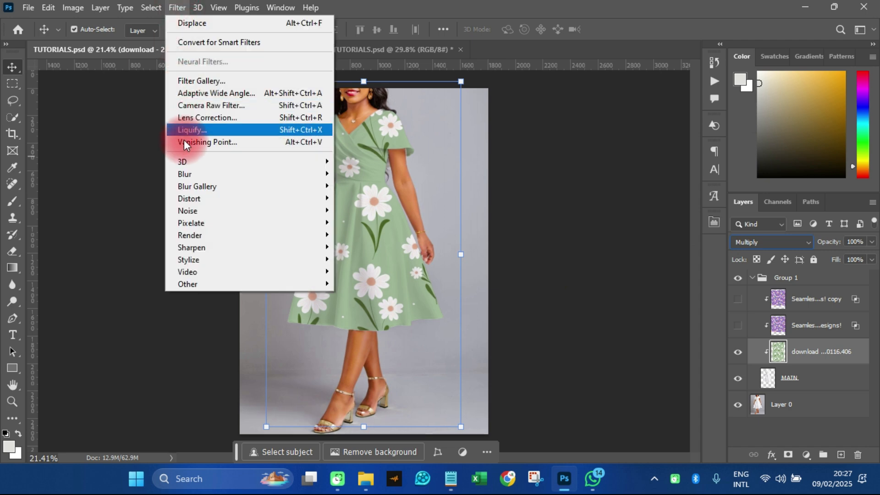
click(186, 198)
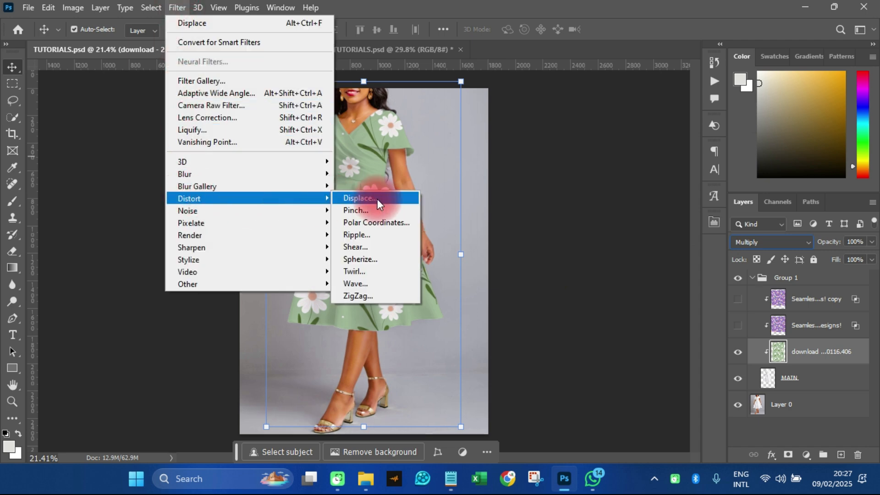
click(378, 199)
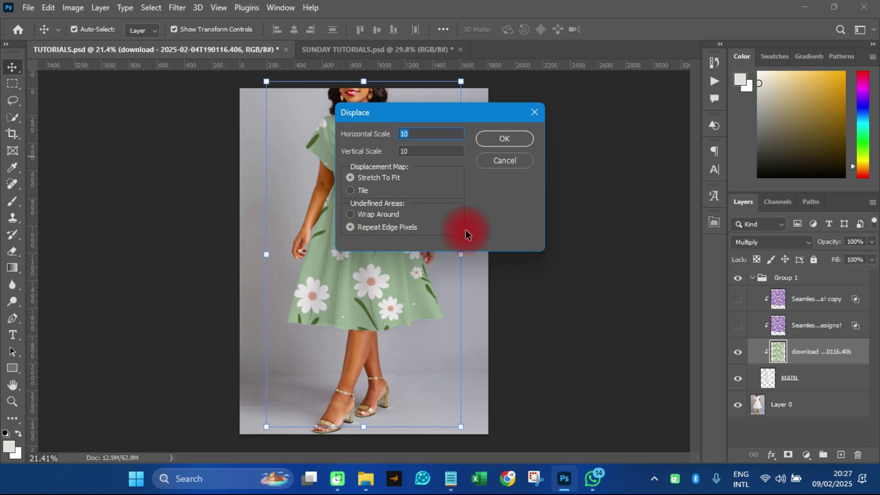
click(504, 139)
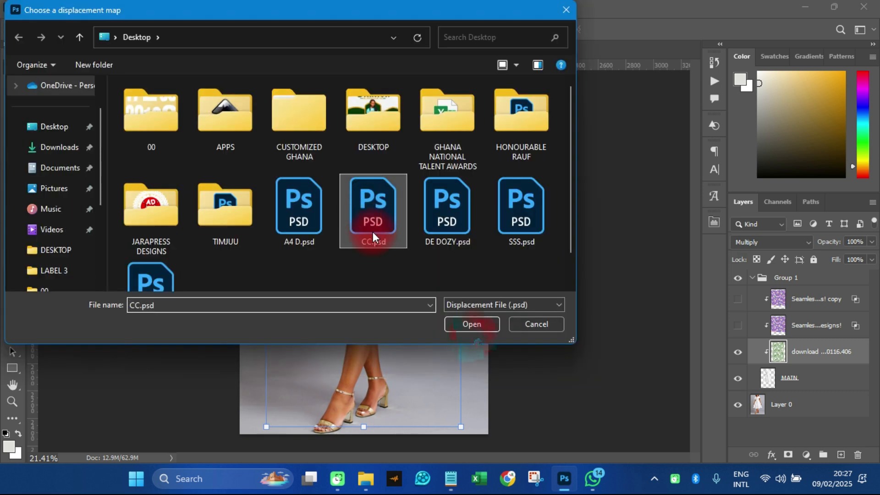
click(461, 323)
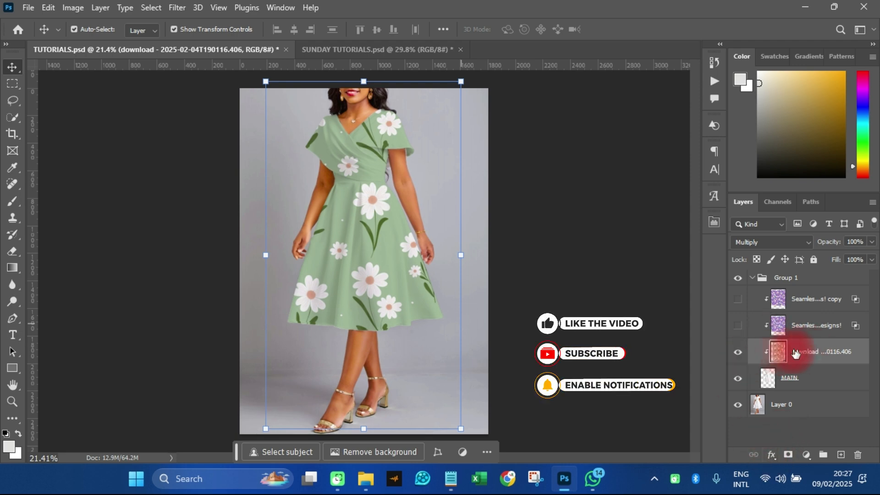
Split the white Underlying Layer Blend If slider of the green daisy layer to 239 / 255
click(766, 456)
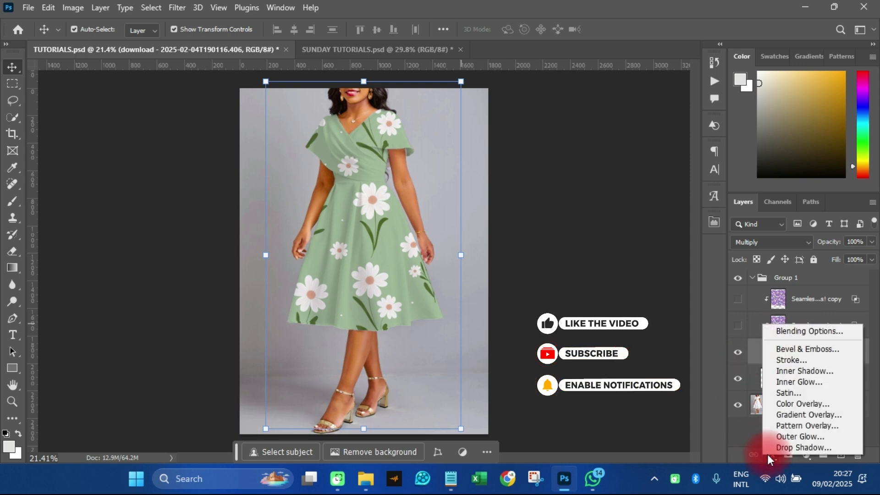
click(805, 333)
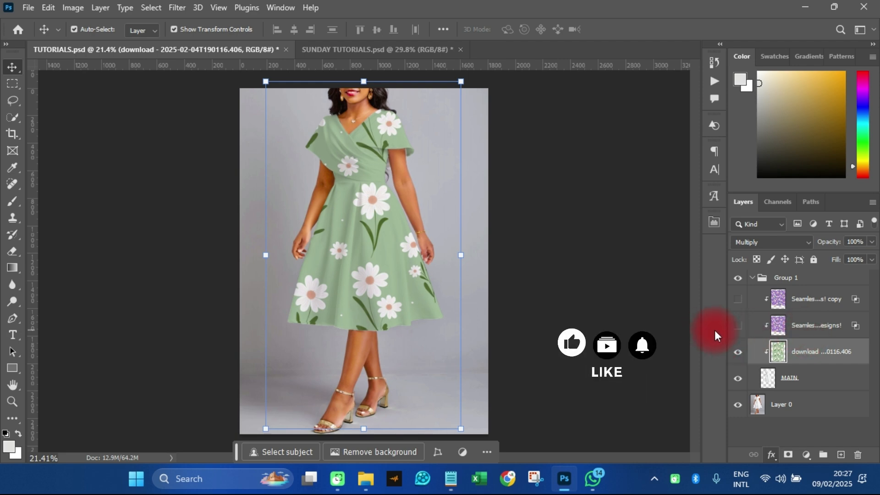
drag(491, 106, 609, 107)
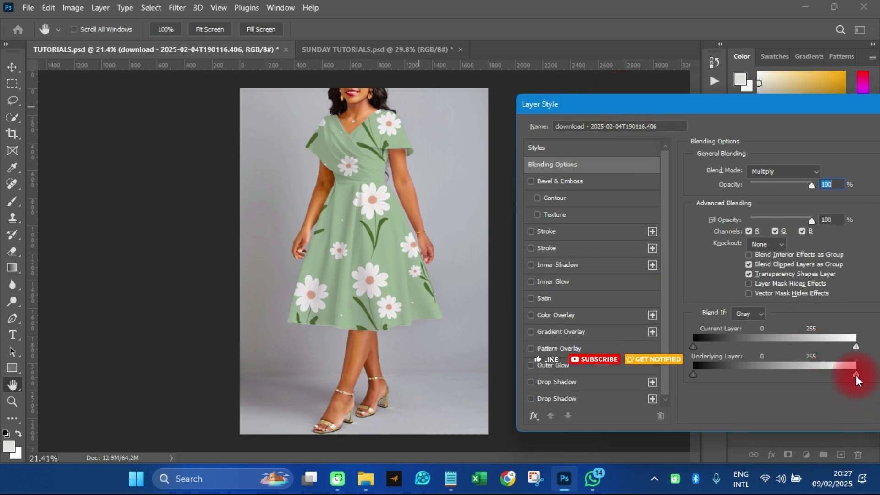
drag(853, 375, 846, 378)
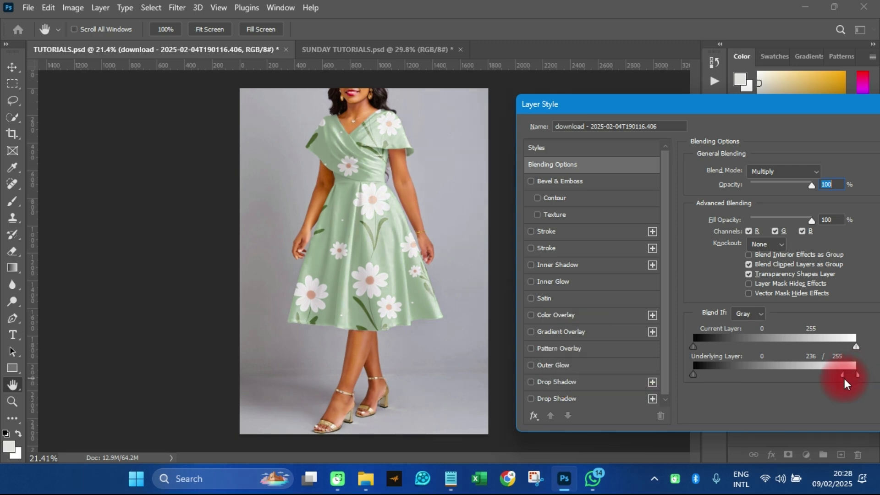
drag(845, 379, 846, 379)
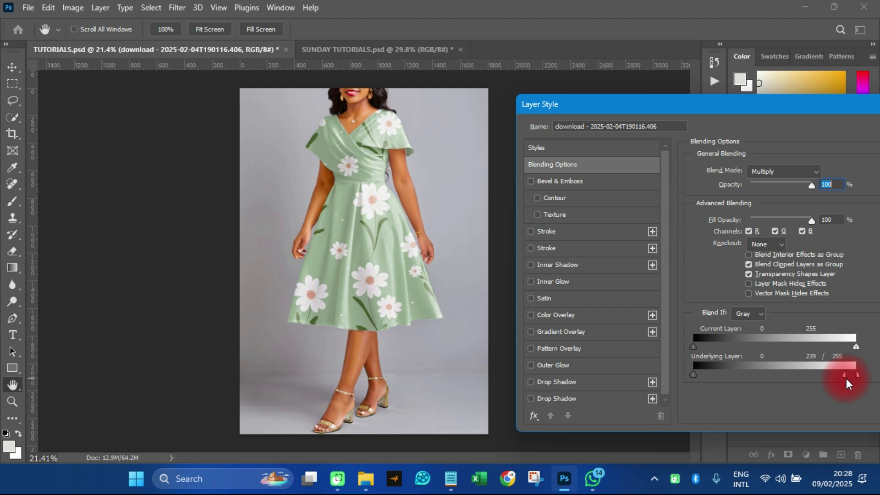
drag(795, 100, 492, 157)
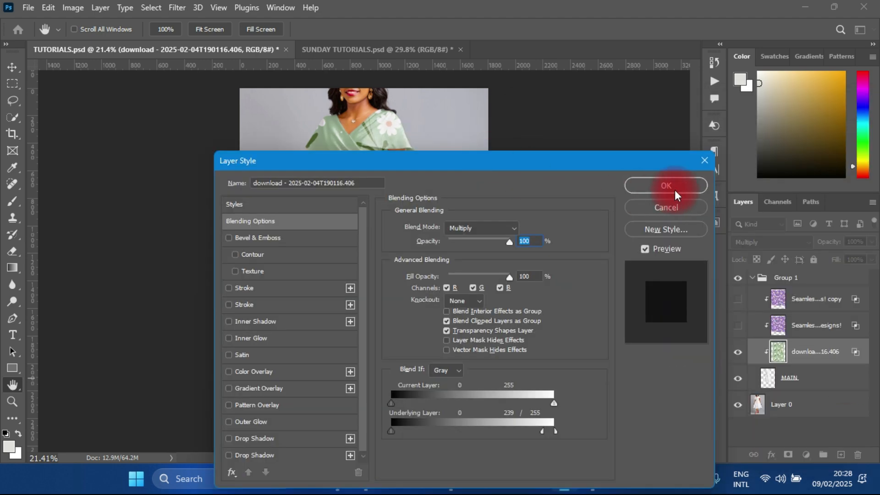
click(673, 185)
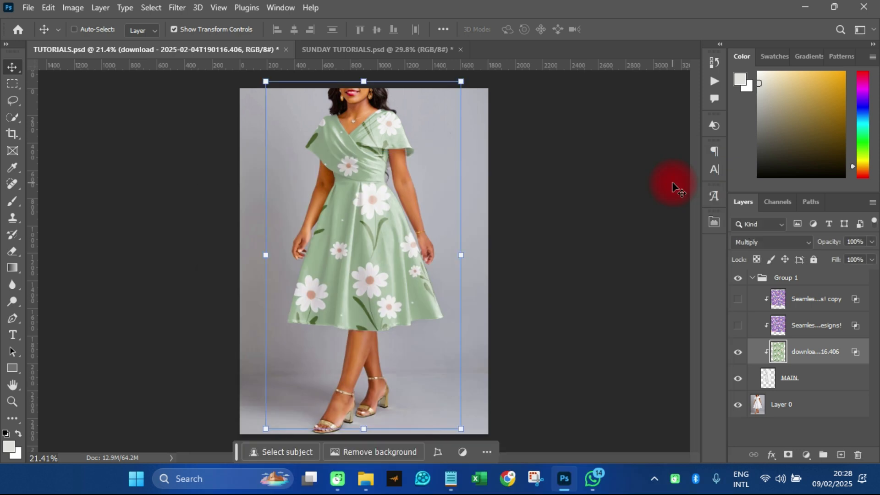
Duplicate the green daisy layer, clip the copy to MAIN and reduce its opacity to 66%
key(ctrl+j)
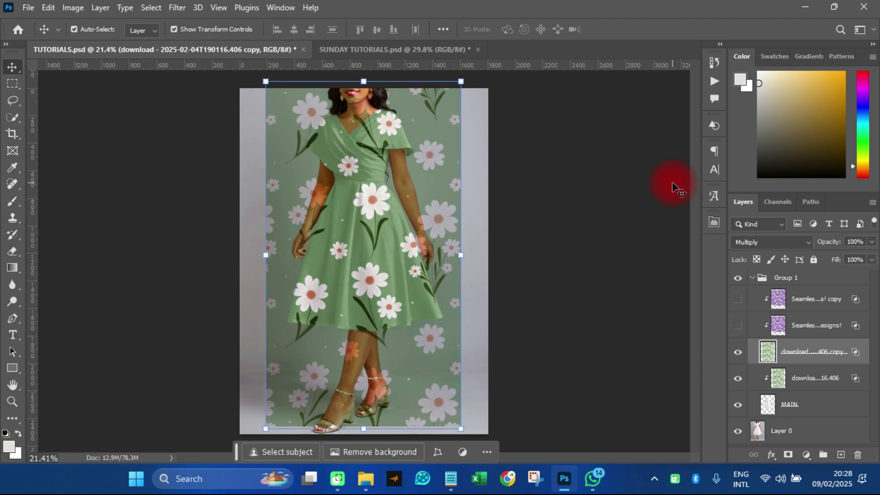
click(810, 360)
right_click(810, 360)
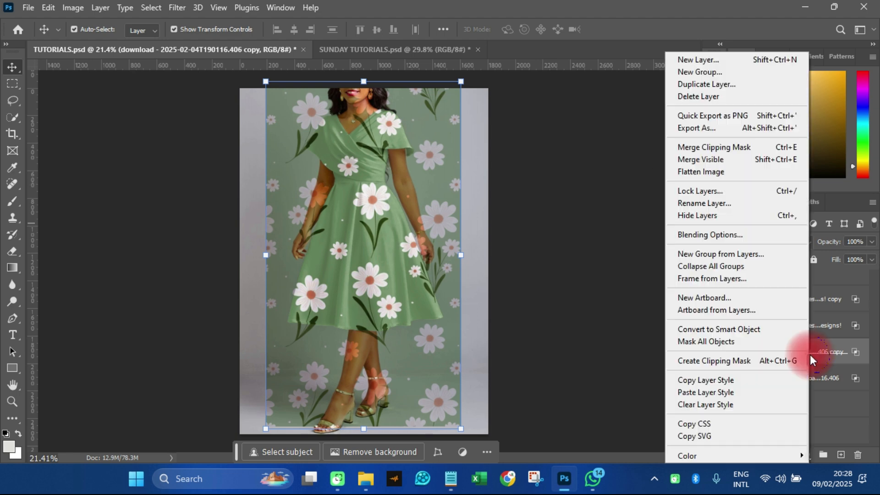
click(720, 362)
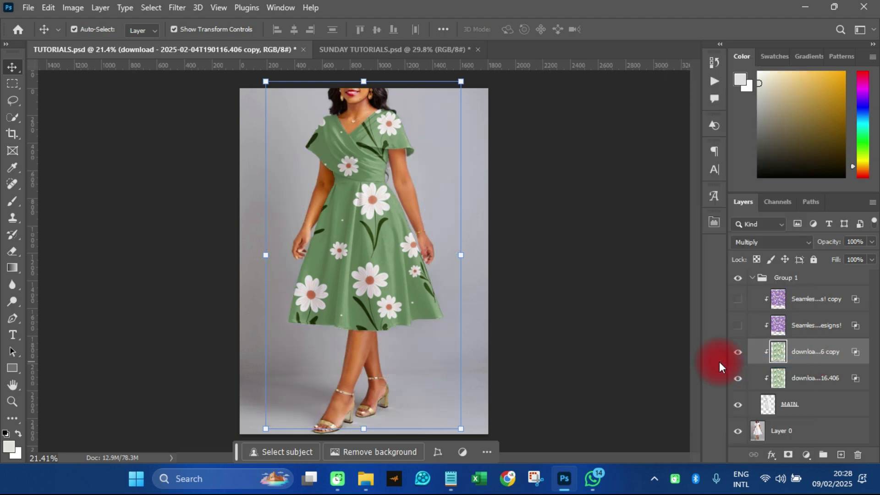
drag(872, 242, 864, 261)
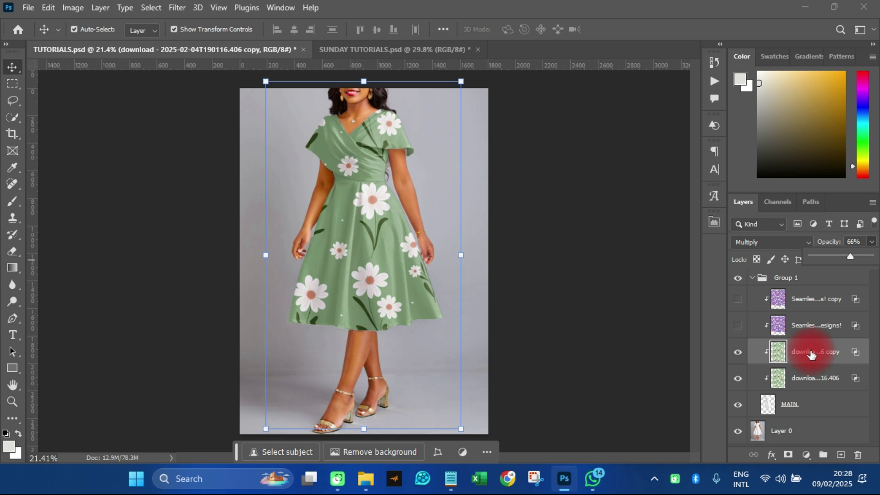
Colorize the green daisy copy with Hue/Saturation, raising the saturation and shifting the hue to a vivid mint green
key(ctrl+u)
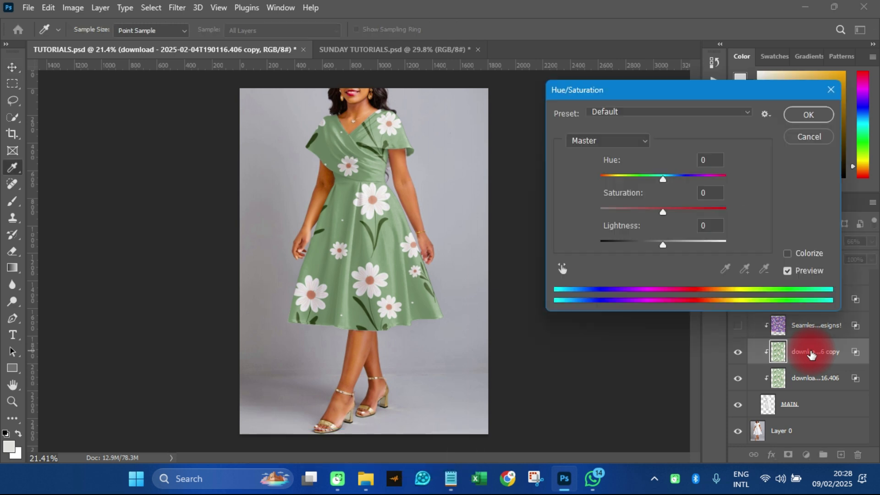
drag(589, 90, 598, 70)
click(782, 241)
click(781, 241)
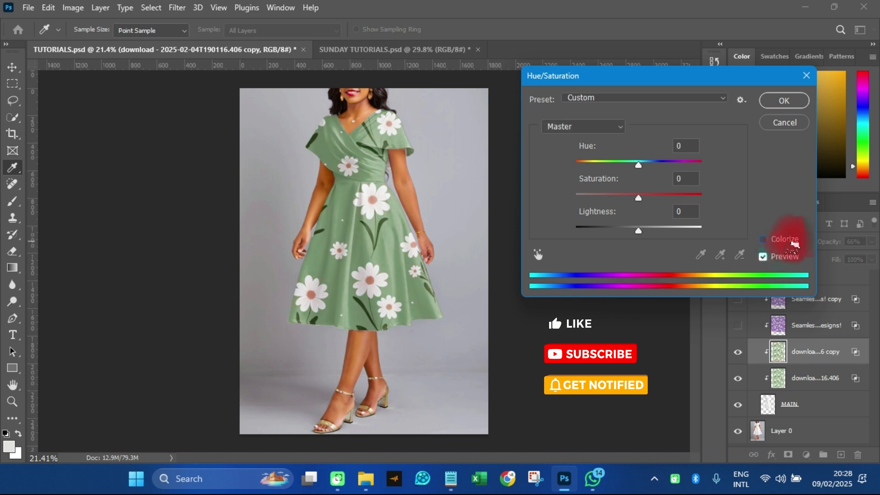
click(779, 238)
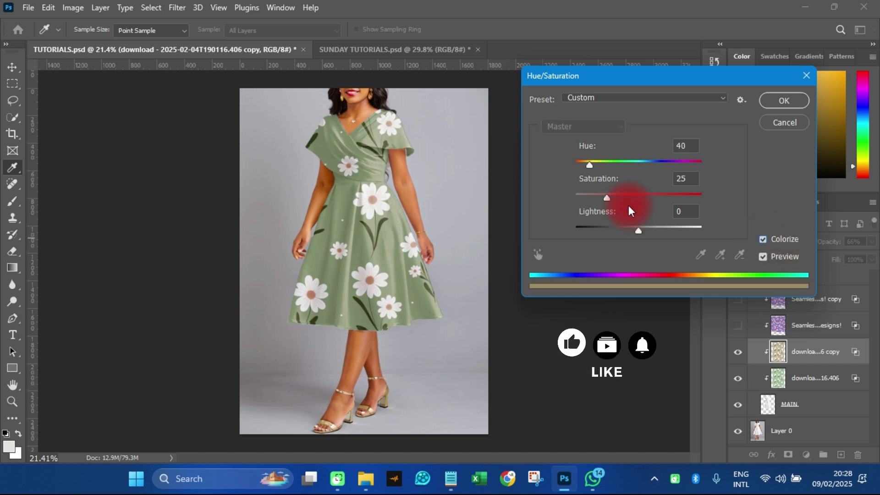
drag(607, 197, 629, 197)
drag(585, 160, 664, 164)
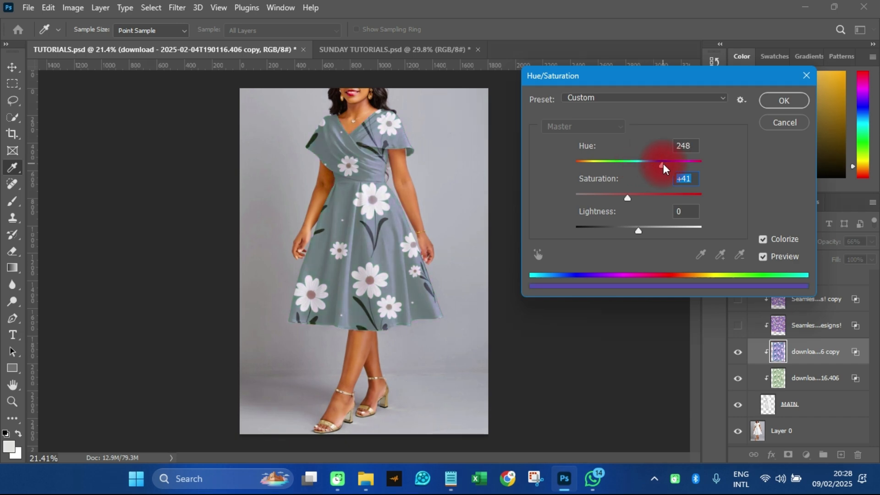
drag(671, 165, 561, 166)
drag(628, 199, 670, 194)
drag(562, 169, 631, 155)
click(768, 109)
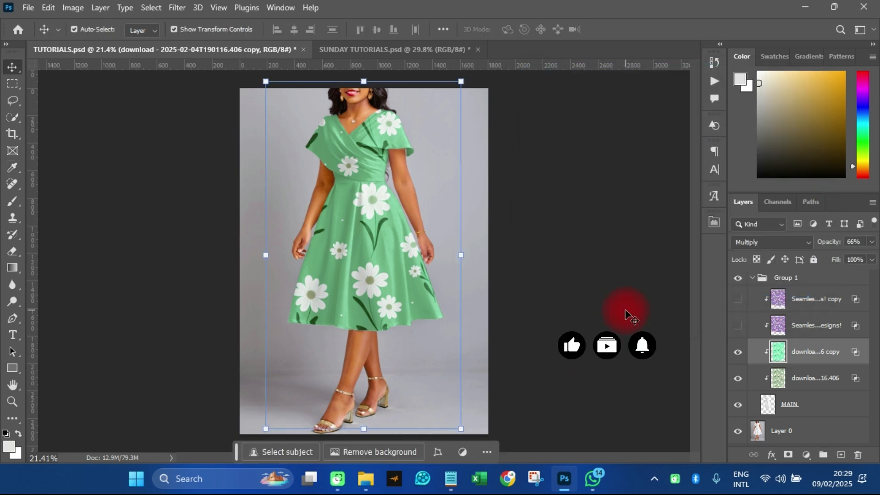
Hide both green daisy layers and show both purple floral layers
click(739, 352)
click(738, 378)
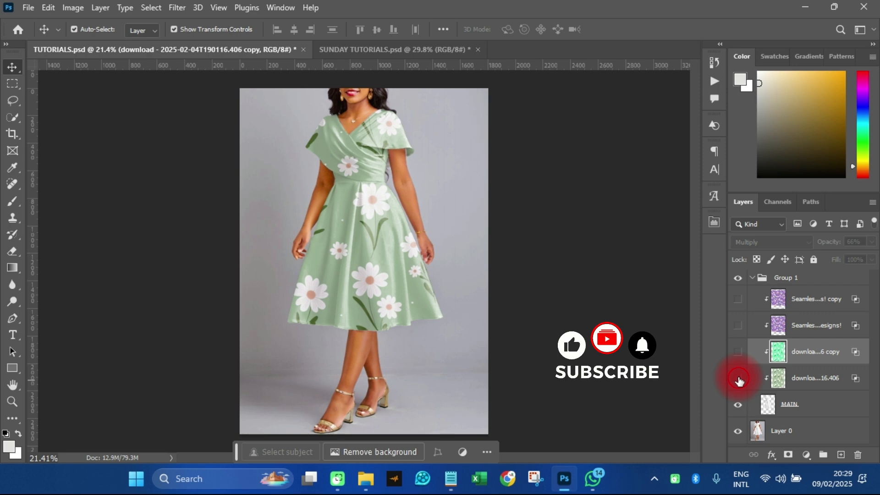
click(738, 326)
click(738, 299)
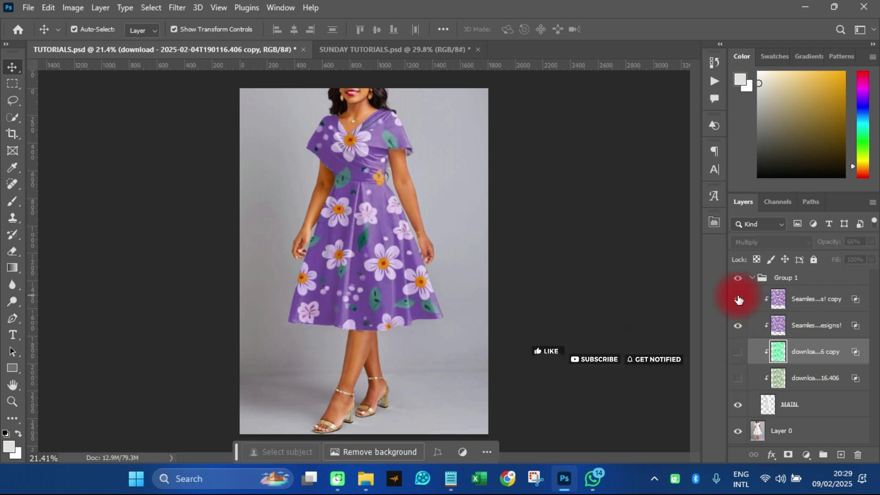
Try colorizing the purple floral copy with Hue/Saturation at hue 290 and saturation 60
click(816, 300)
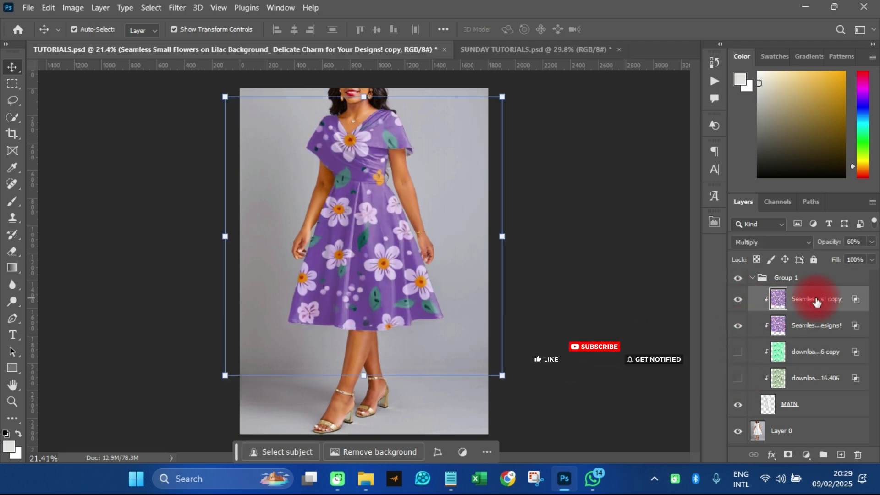
key(ctrl+u)
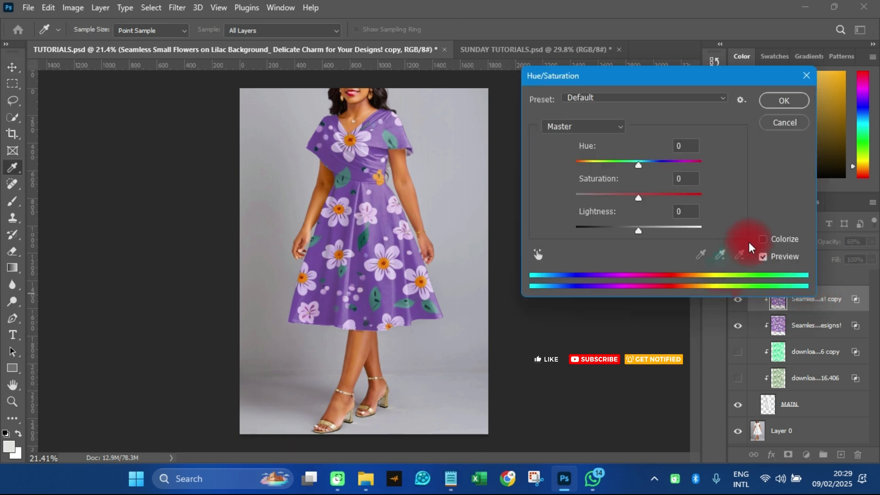
click(777, 238)
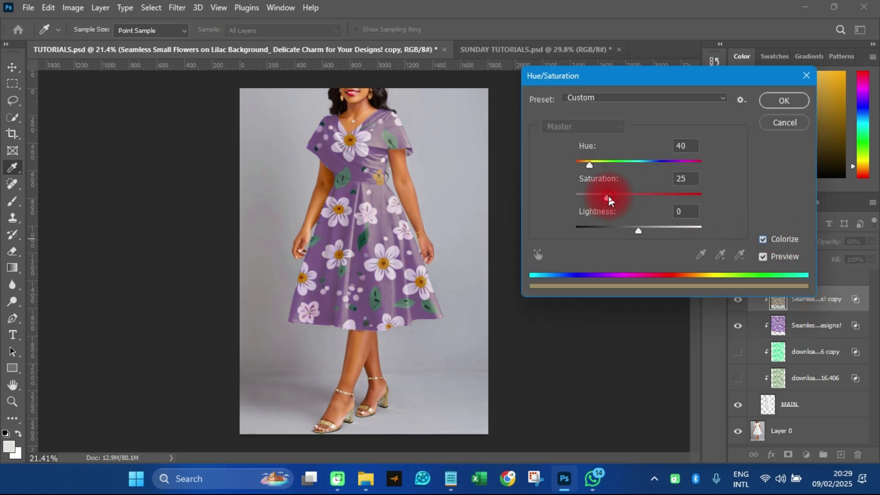
drag(609, 200, 651, 201)
drag(590, 165, 670, 162)
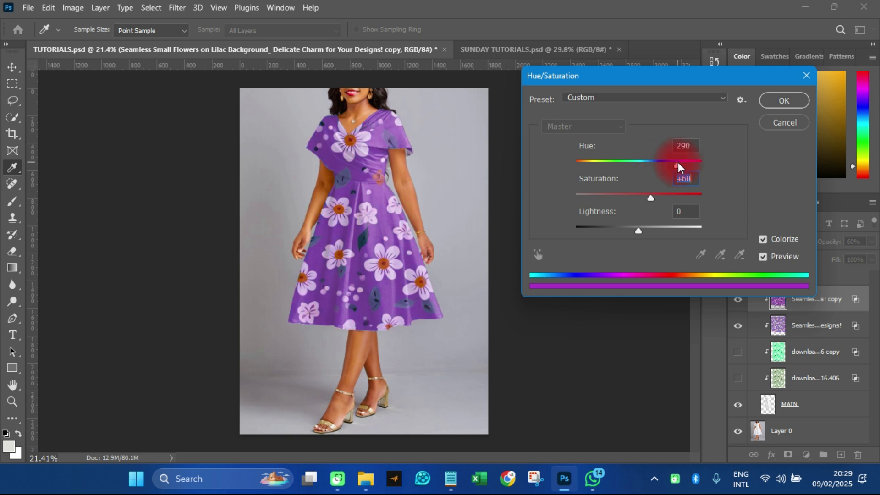
drag(679, 162, 681, 163)
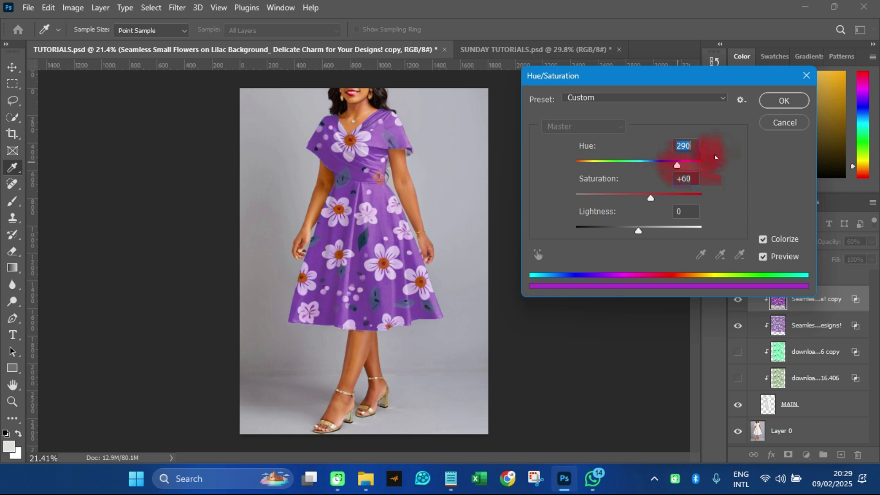
click(784, 122)
key(v)
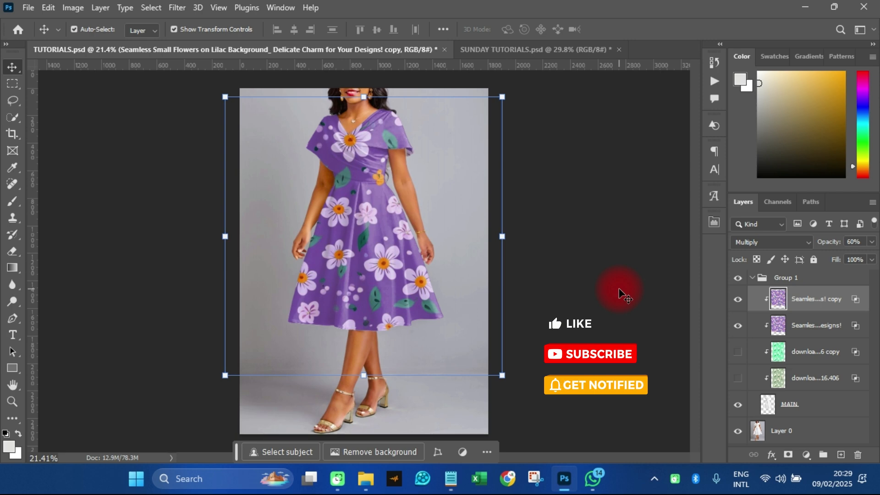
right_click(674, 479)
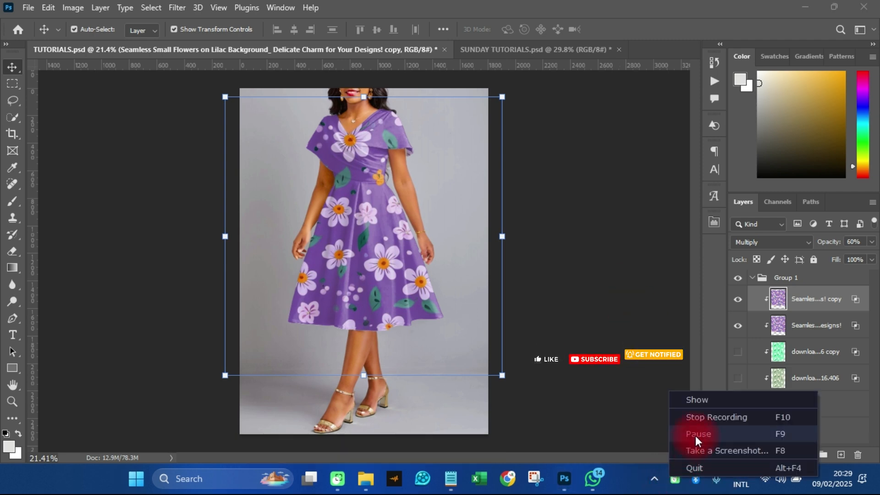